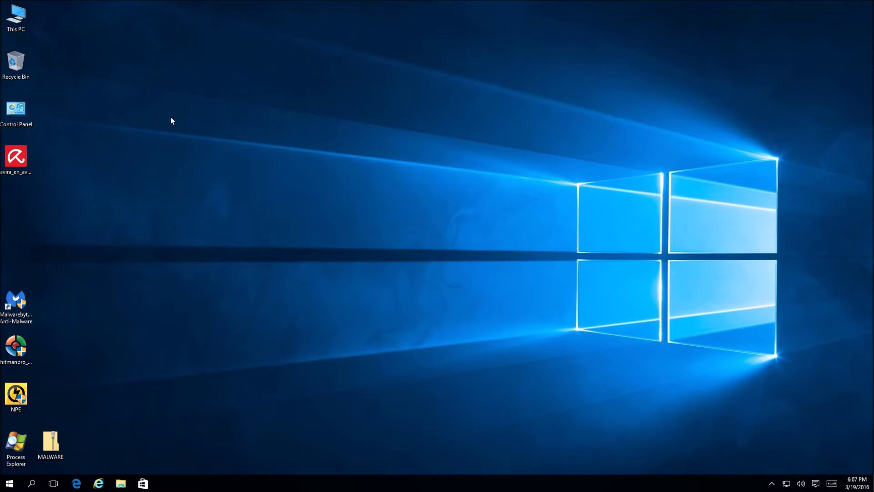
# Step: Start the Avira installer on the desktop, accept the terms and allow it to make changes to the PC
pyautogui.doubleClick(21, 161)
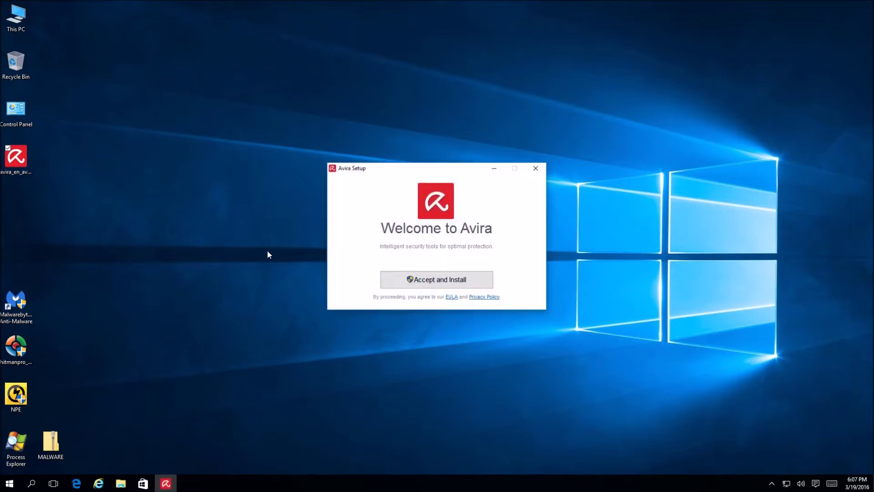
pyautogui.click(440, 282)
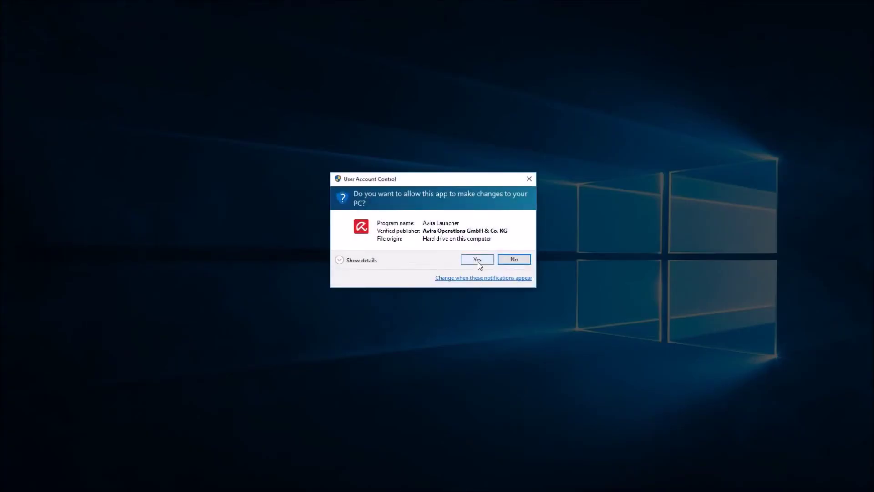
pyautogui.click(477, 260)
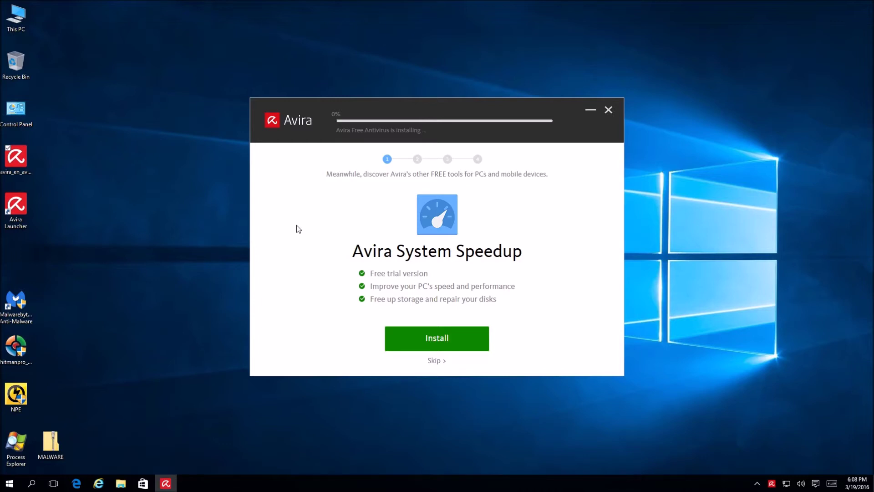
# Step: Skip the System Speedup, SafeSearch Plus and Online Essentials Dashboard offers, and start Avira Free Antivirus once installed
pyautogui.click(436, 363)
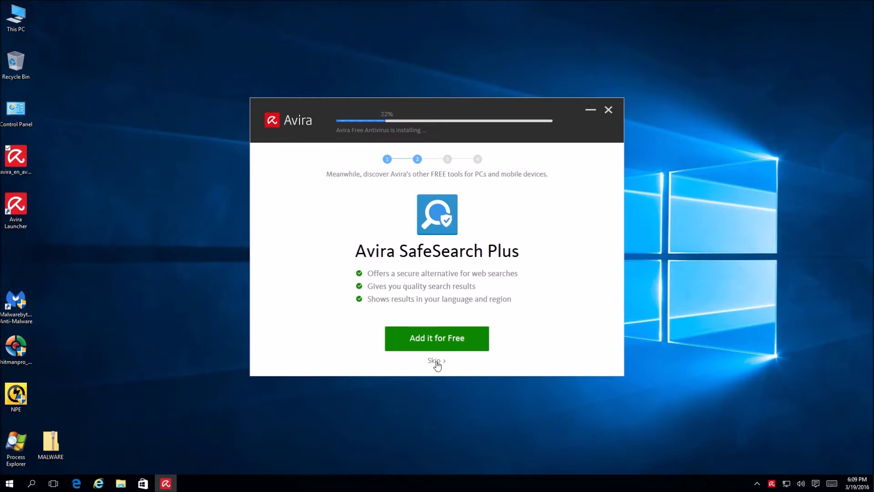
pyautogui.click(436, 362)
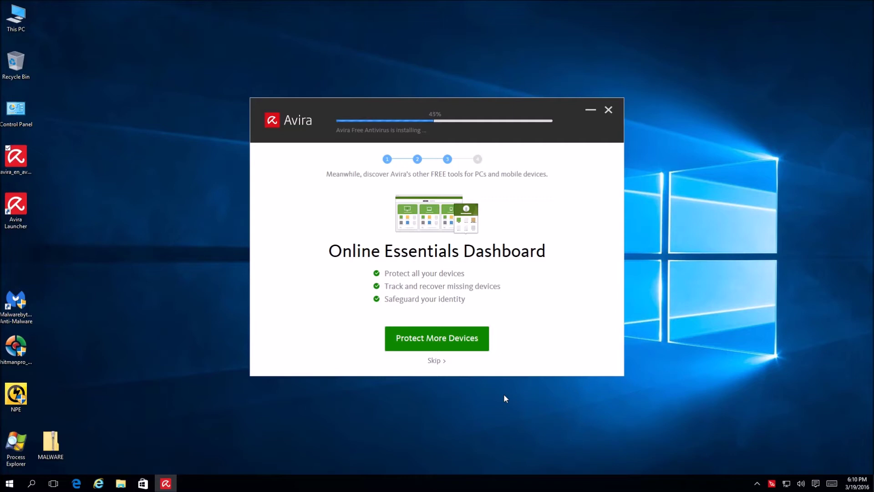
pyautogui.click(436, 362)
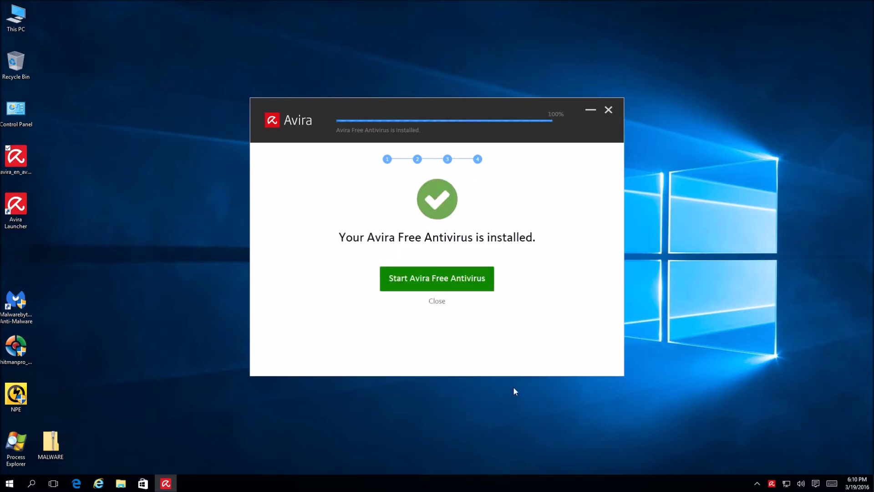
pyautogui.click(478, 283)
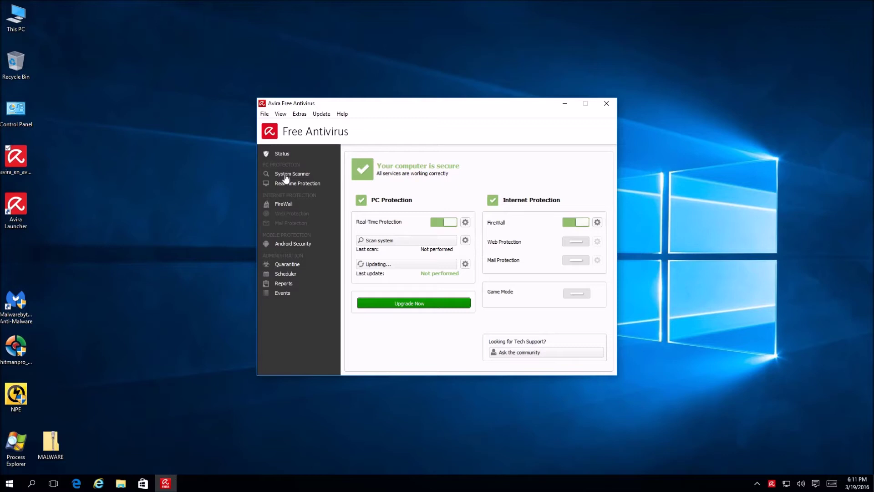
# Step: Look through the System Scanner's available scan types, including the drives offered under Custom scan
pyautogui.click(285, 175)
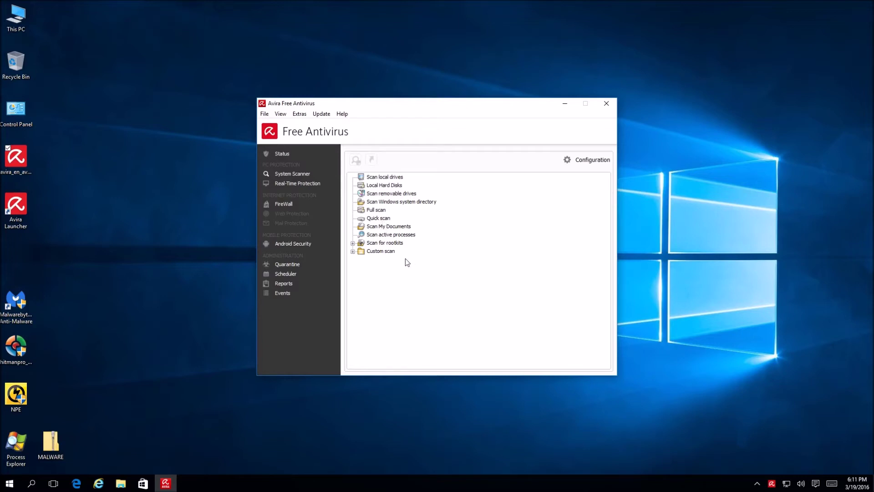
pyautogui.click(352, 251)
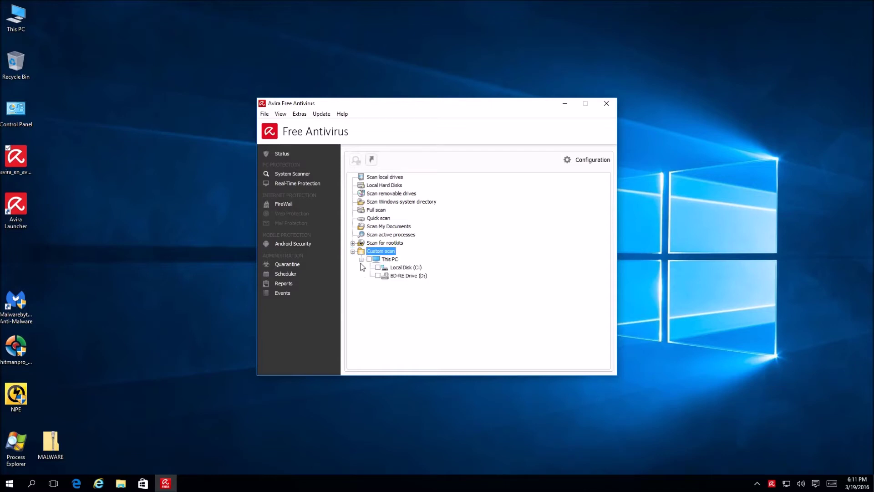
pyautogui.click(353, 252)
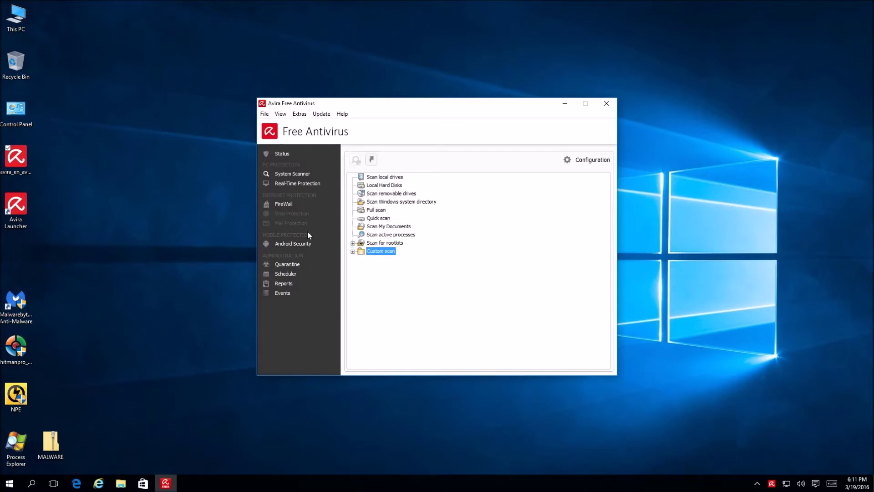
# Step: Review the Real-Time Protection statistics and read its report file, closing the report when done
pyautogui.click(295, 185)
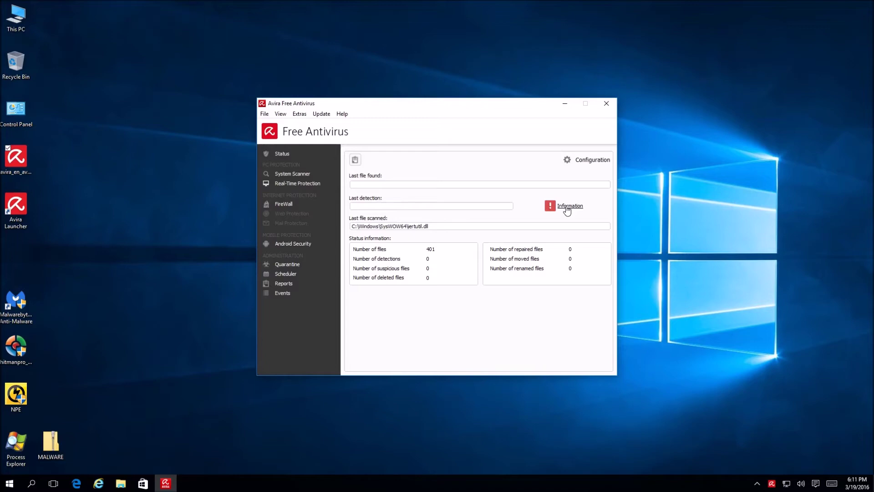
pyautogui.click(355, 160)
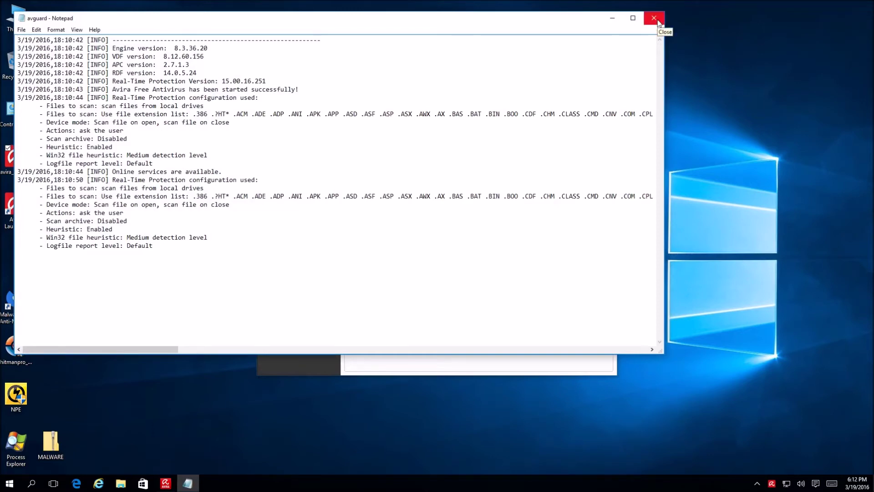
pyautogui.click(655, 20)
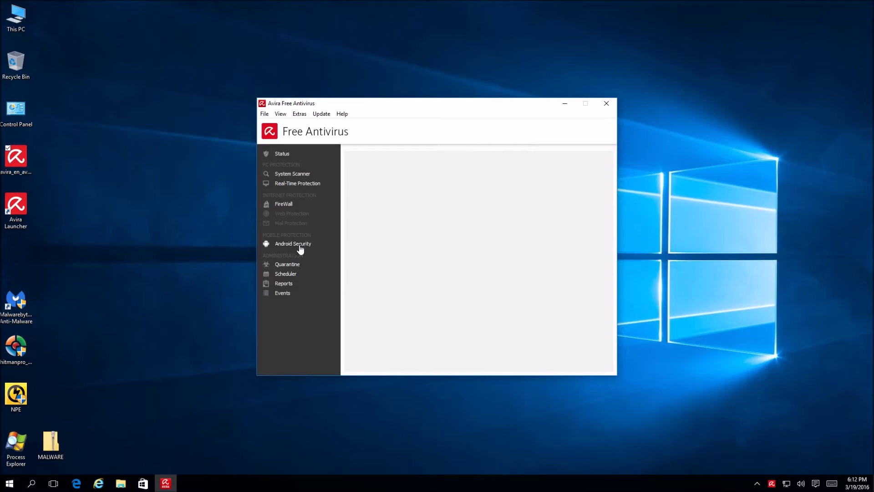
# Step: View the Quarantine list, and stop the running Luke Filewalker scan and close its window
pyautogui.click(289, 266)
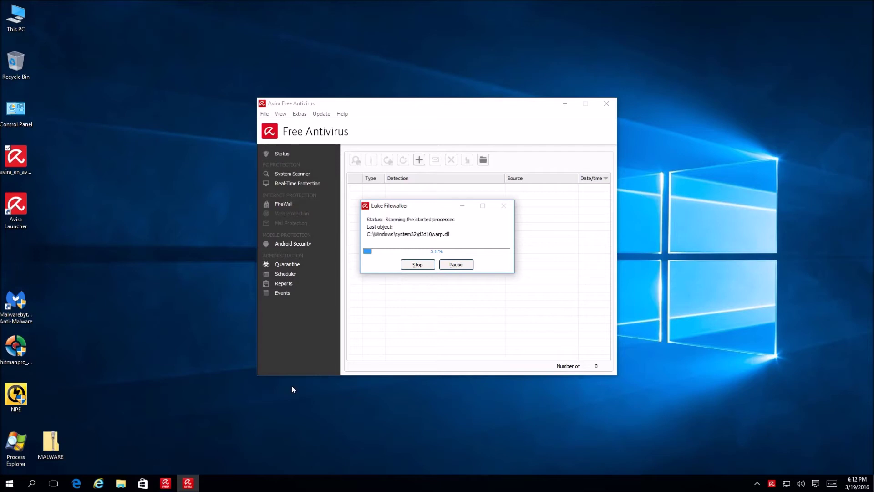
pyautogui.click(422, 265)
pyautogui.click(503, 205)
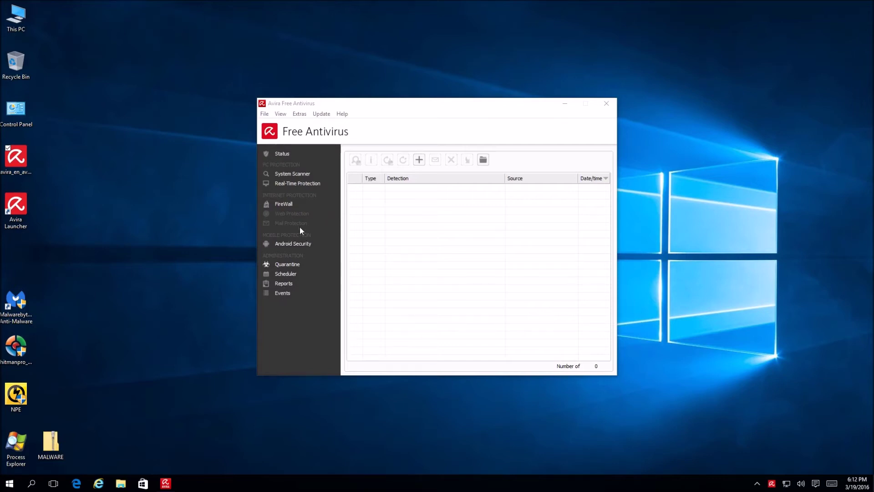
# Step: Try to switch off Real-Time Protection from the Status page, declining the User Account Control request
pyautogui.click(282, 154)
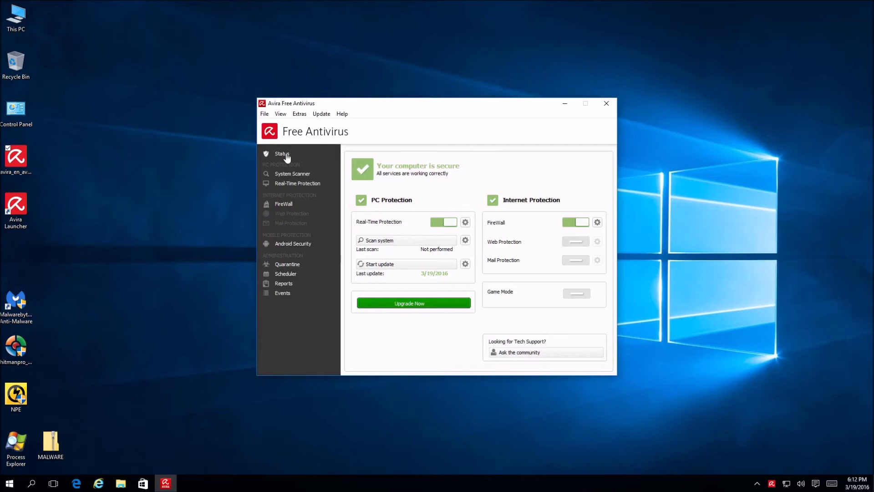
pyautogui.click(444, 226)
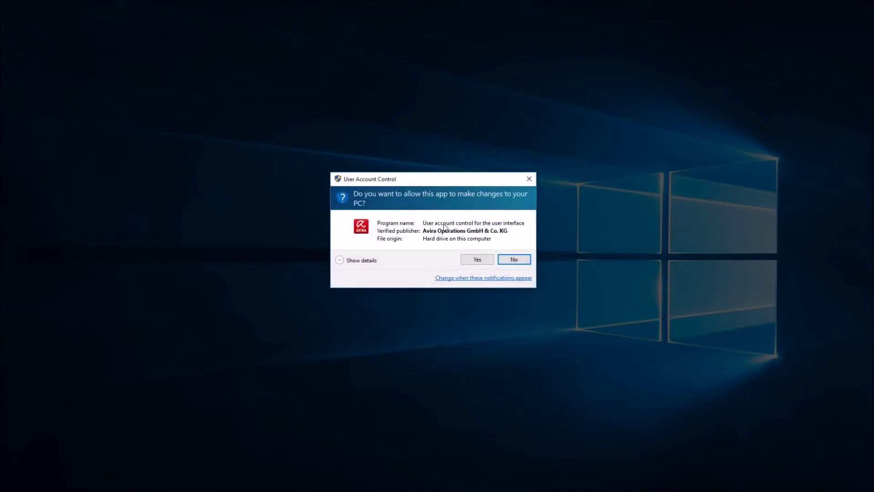
pyautogui.click(523, 261)
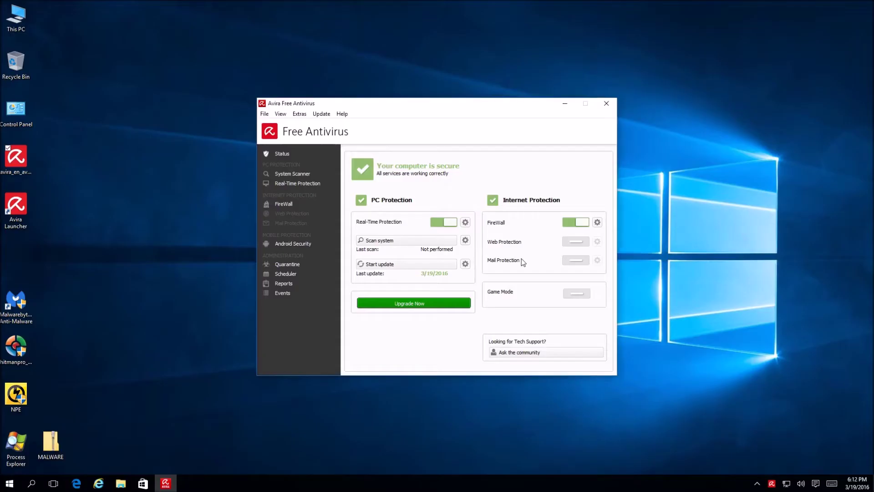
# Step: Open the protection configuration and set the System Scanner's scanner priority to high
pyautogui.click(465, 222)
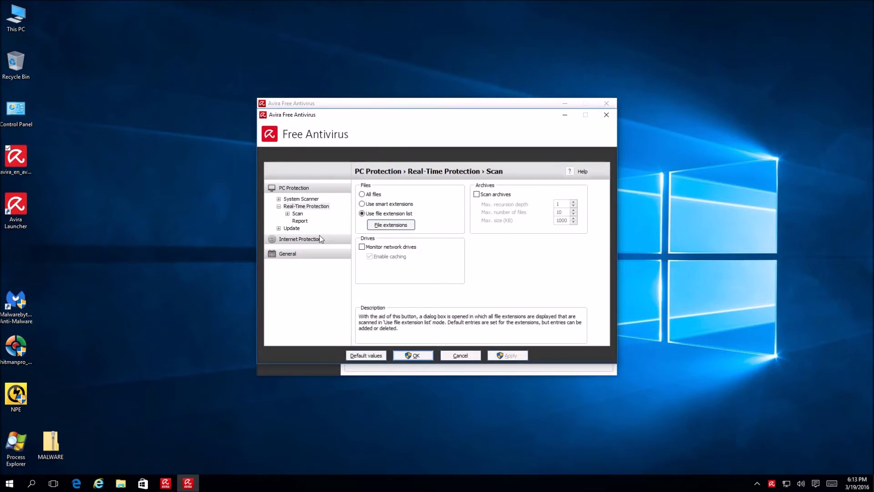
pyautogui.click(313, 200)
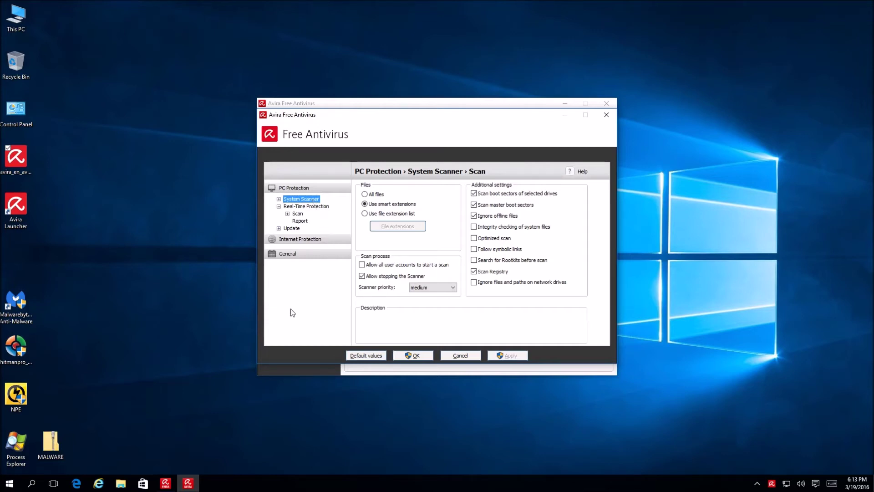
pyautogui.click(451, 288)
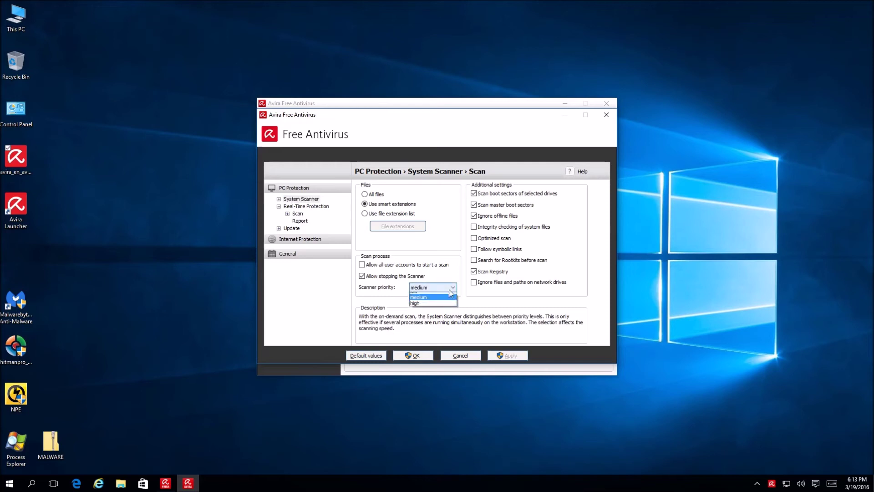
pyautogui.click(441, 308)
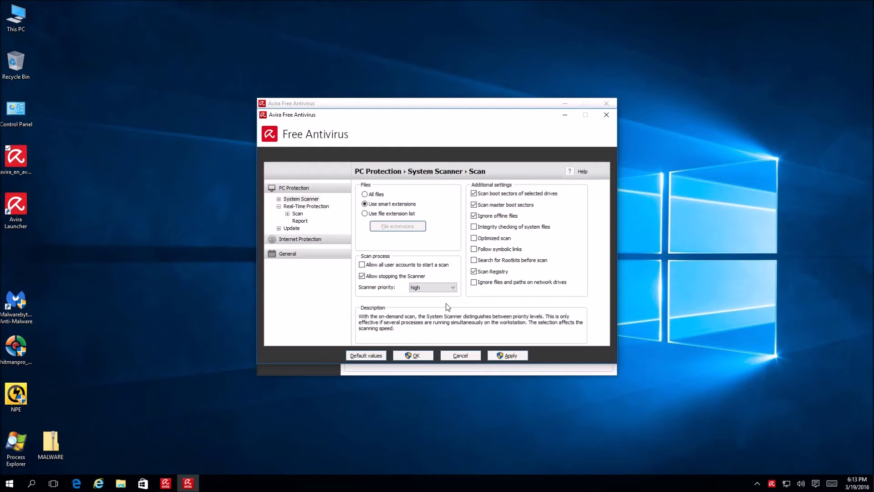
# Step: Examine the Real-Time Protection settings for Scan, Action on detection and Heuristic
pyautogui.click(316, 207)
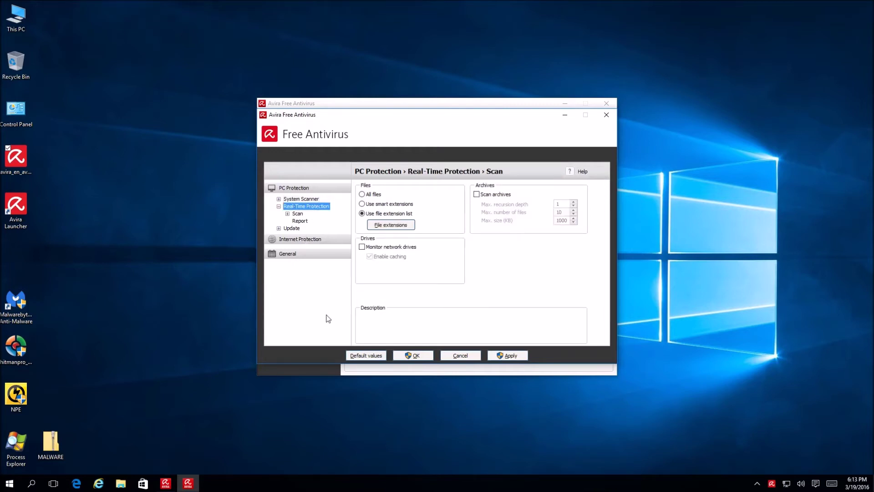
pyautogui.click(300, 214)
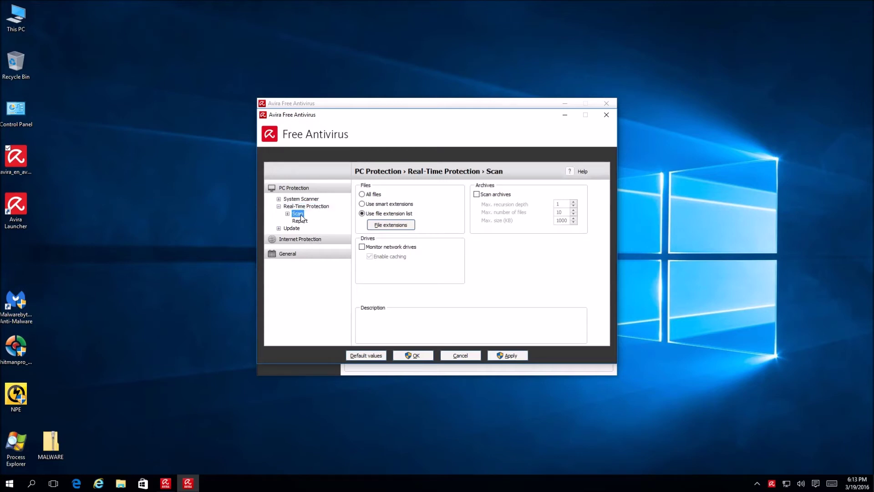
pyautogui.doubleClick(299, 214)
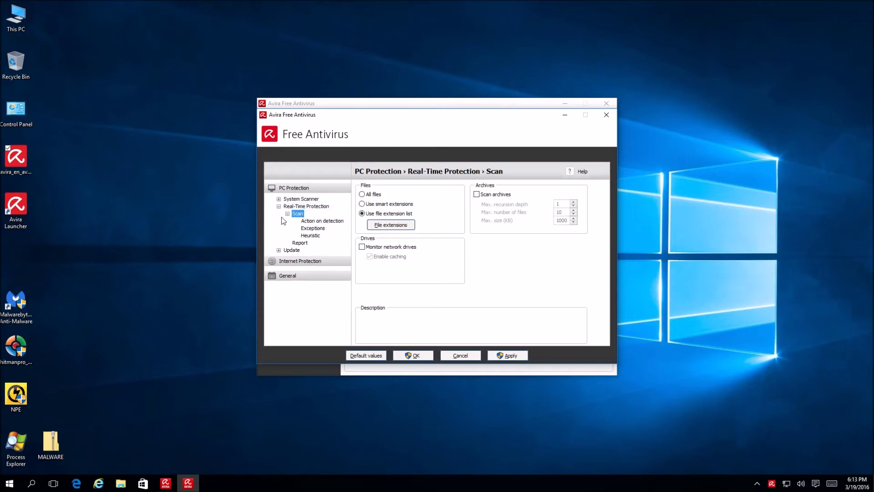
pyautogui.click(332, 222)
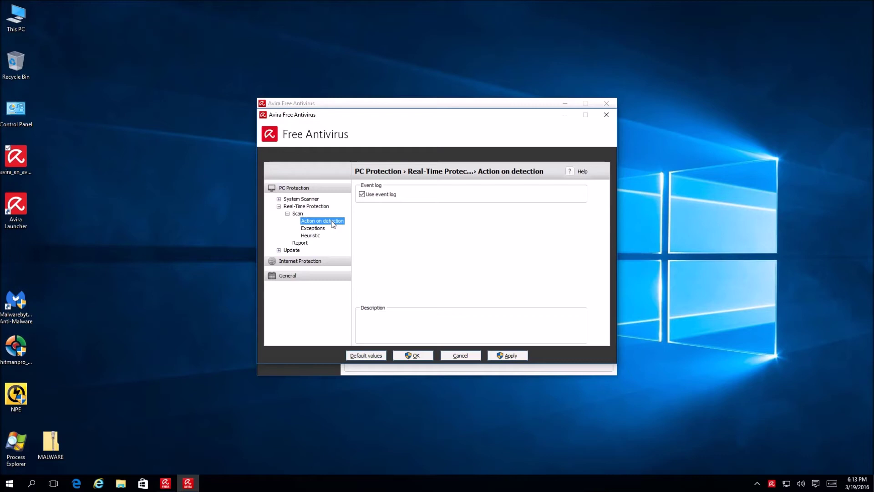
pyautogui.click(300, 214)
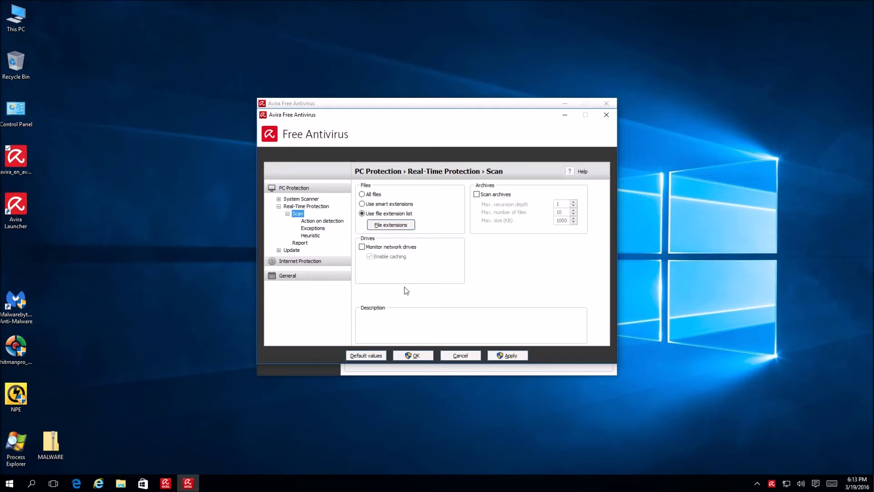
pyautogui.click(310, 235)
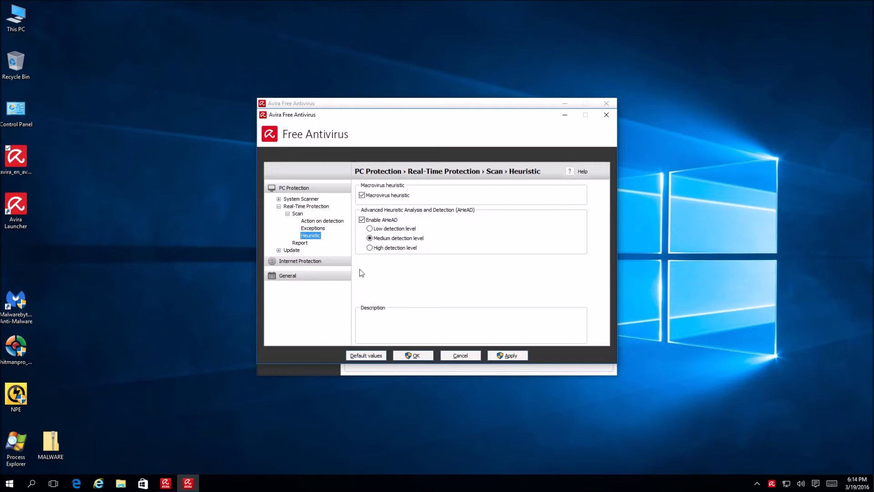
# Step: Examine the Internet Protection firewall settings and the Windows Firewall with Advanced Security overview, closing the overview when done
pyautogui.click(302, 262)
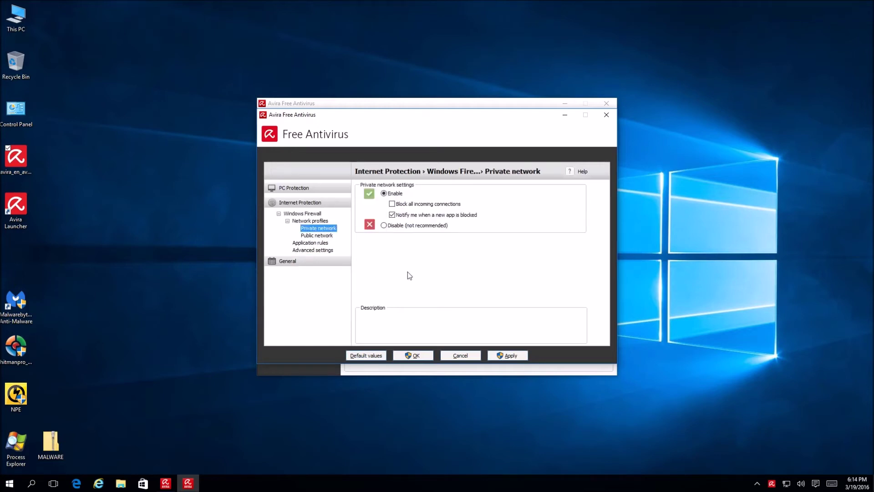
pyautogui.click(303, 214)
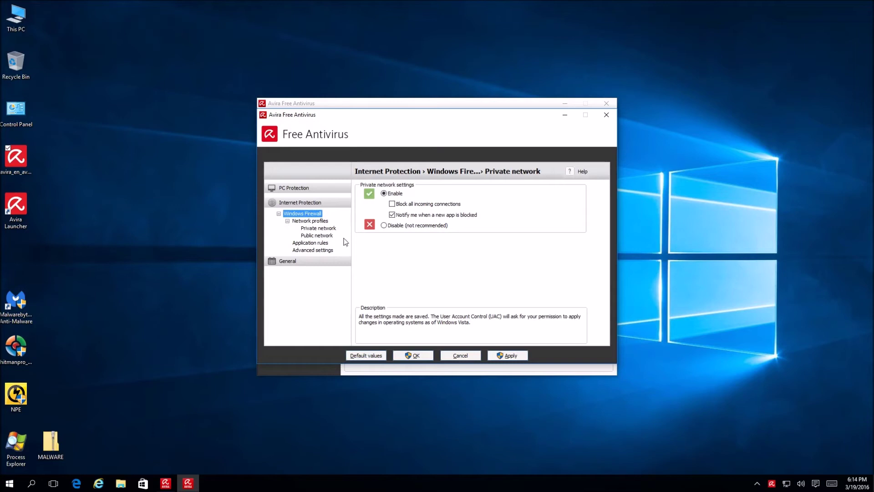
pyautogui.click(311, 250)
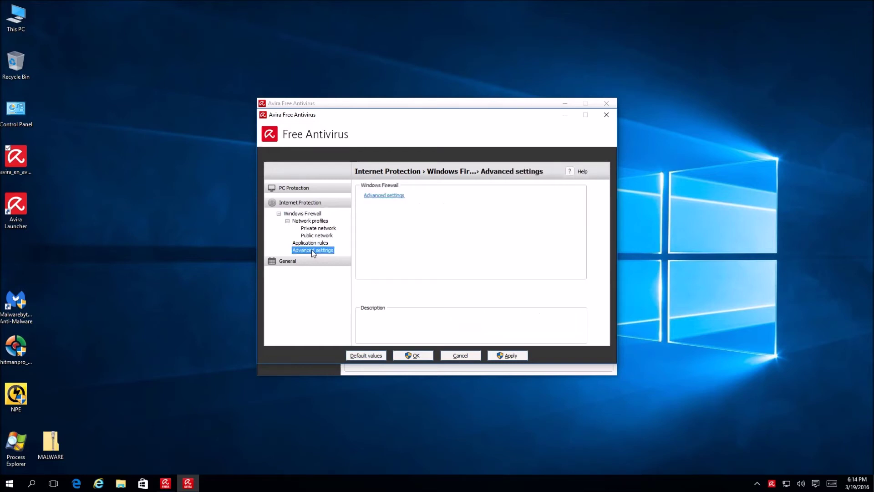
pyautogui.click(379, 196)
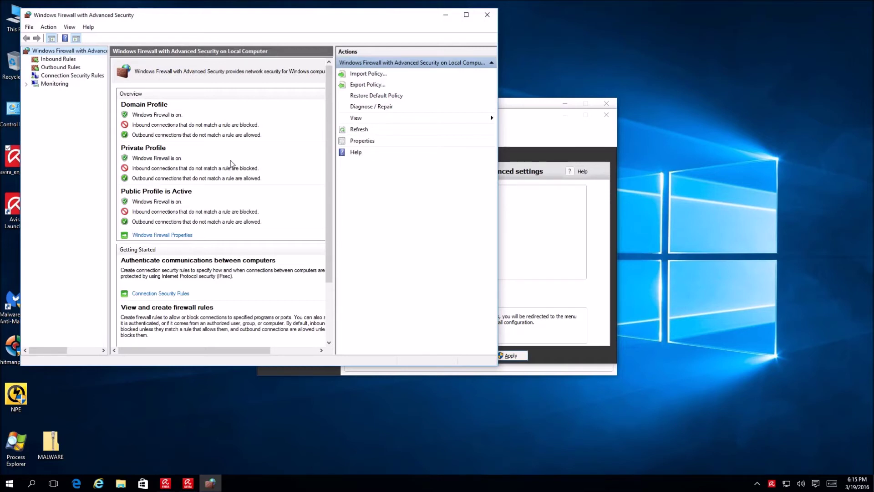
pyautogui.scroll(-3, 228, 146)
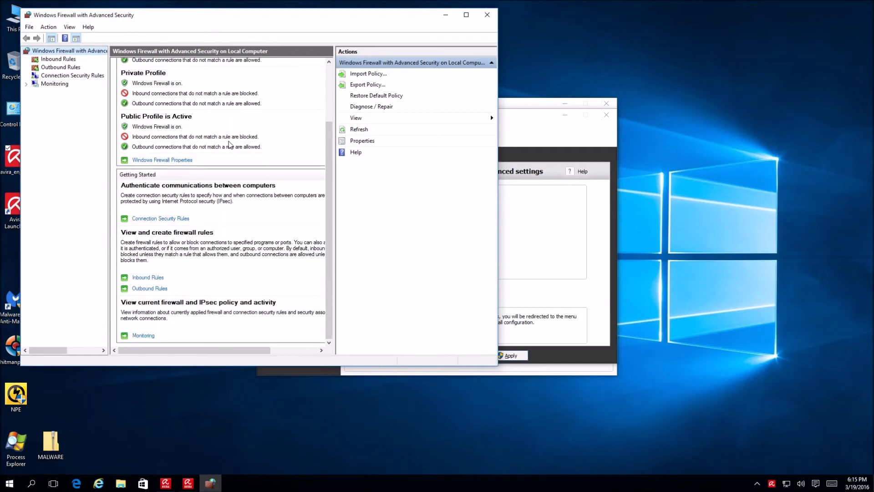
pyautogui.scroll(3, 228, 144)
pyautogui.click(487, 15)
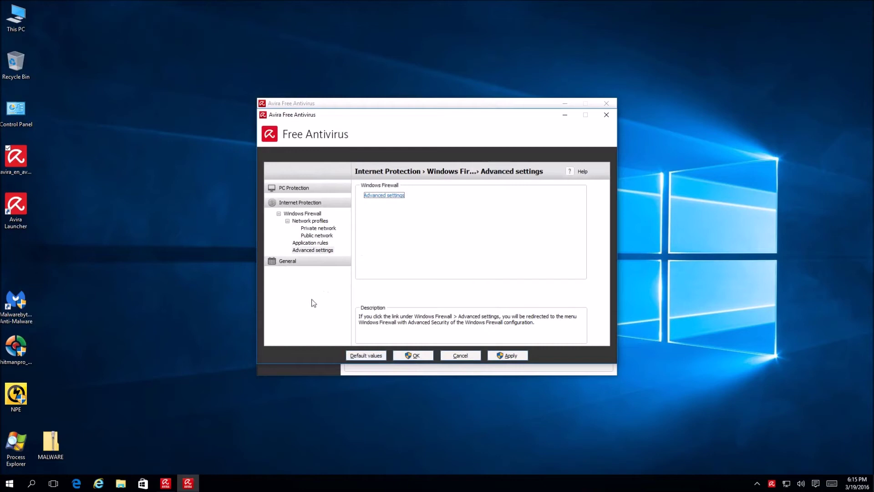
# Step: Examine the General settings for threat categories, security, advanced protection, password and WMI
pyautogui.click(308, 263)
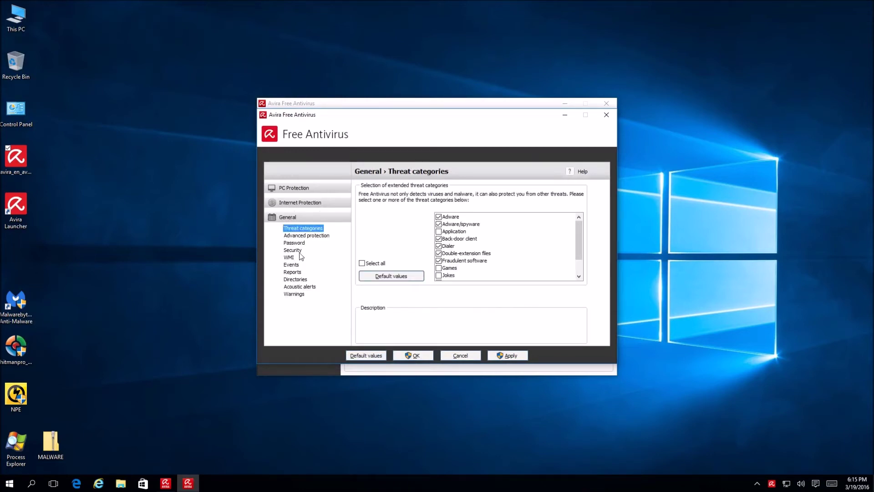
pyautogui.click(299, 251)
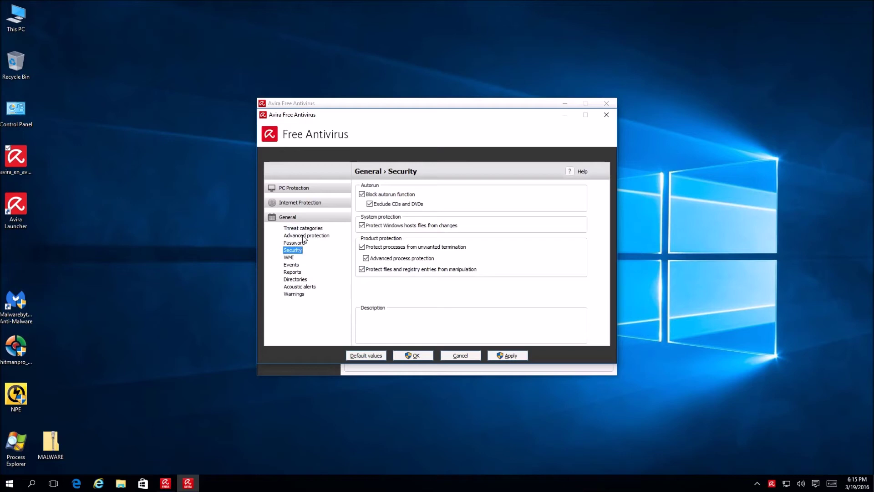
pyautogui.click(304, 237)
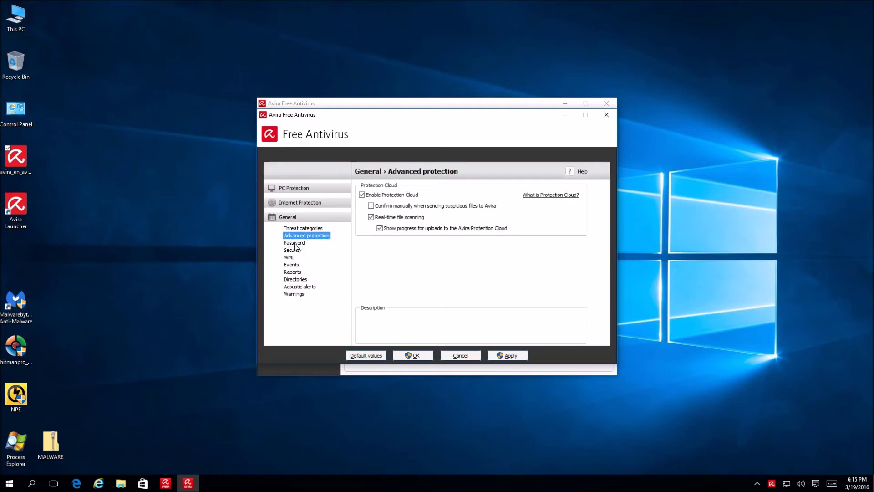
pyautogui.click(295, 245)
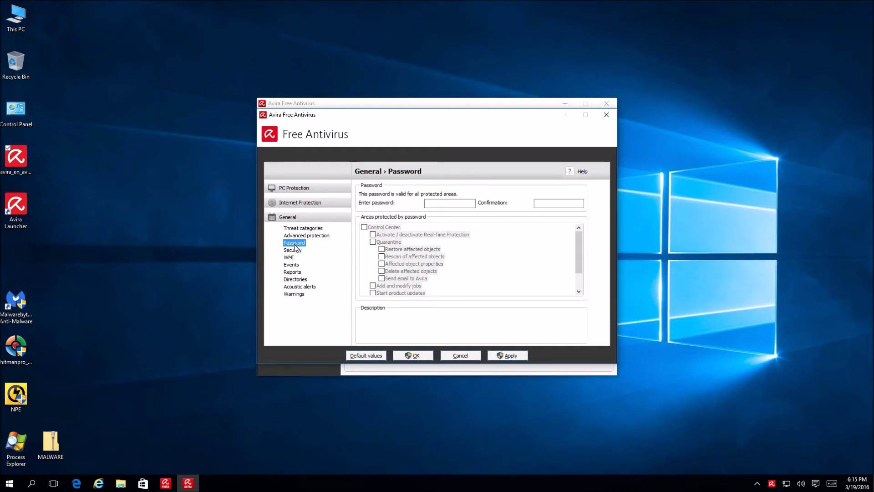
pyautogui.click(290, 257)
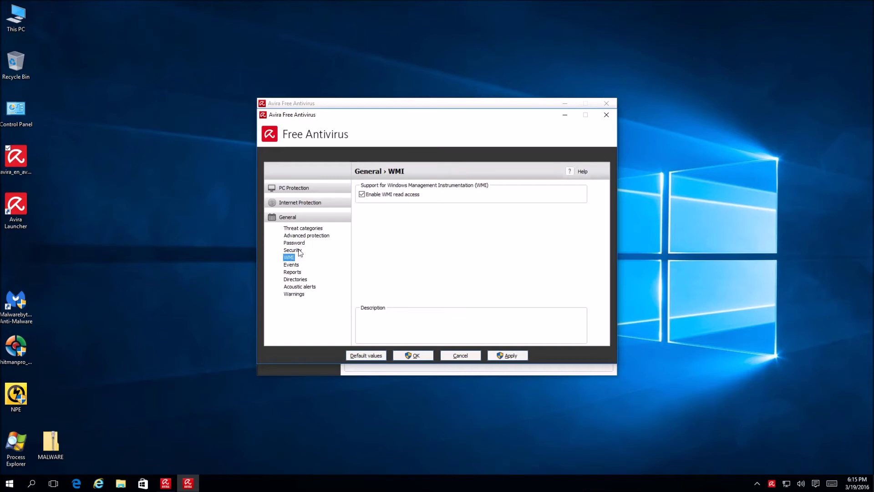
pyautogui.moveTo(481, 178)
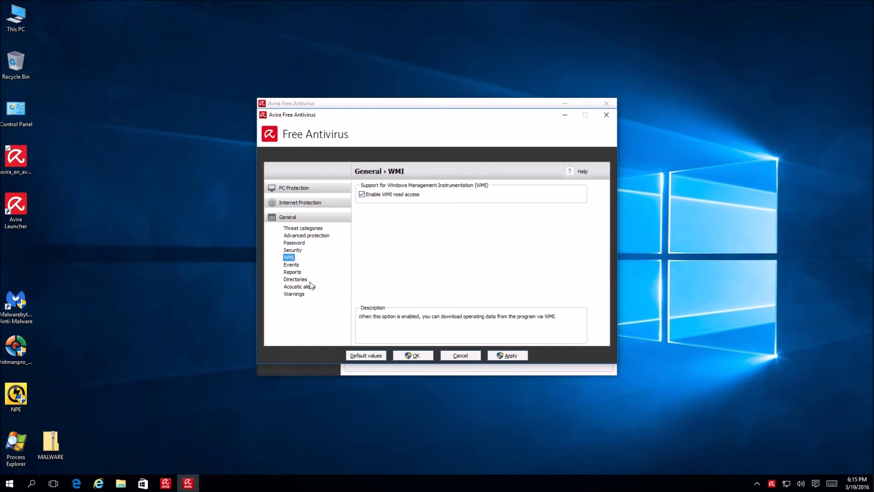
# Step: Examine the Events, Reports and Warnings settings and leave the configuration, discarding its changes
pyautogui.click(292, 266)
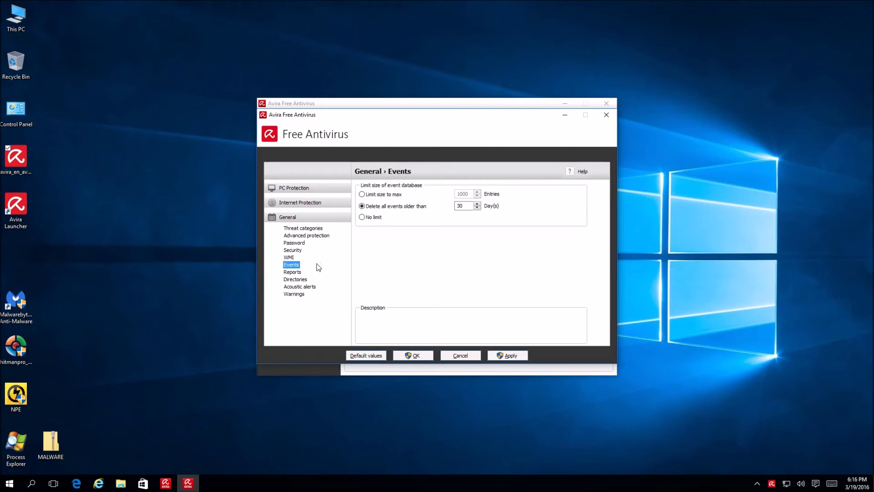
pyautogui.click(294, 272)
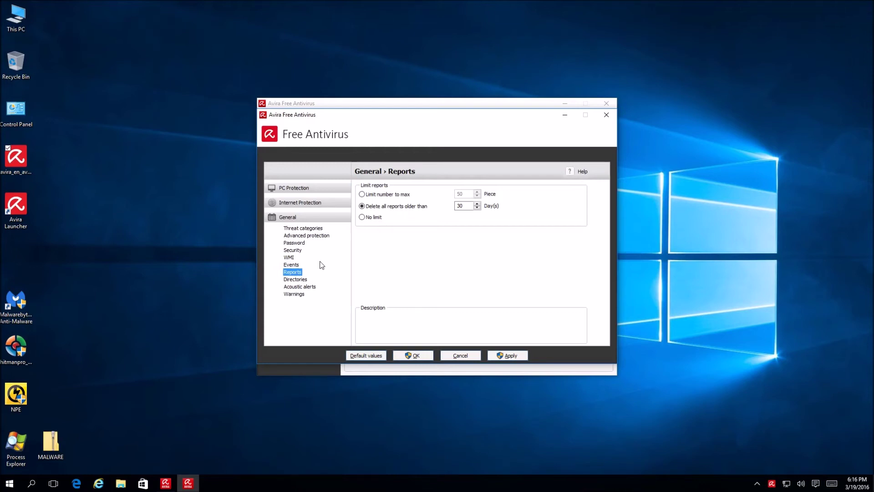
pyautogui.click(293, 295)
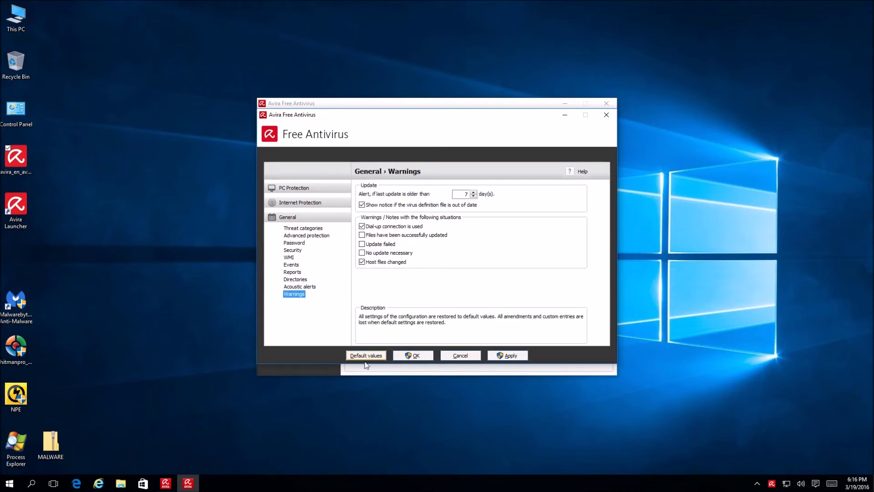
pyautogui.click(446, 359)
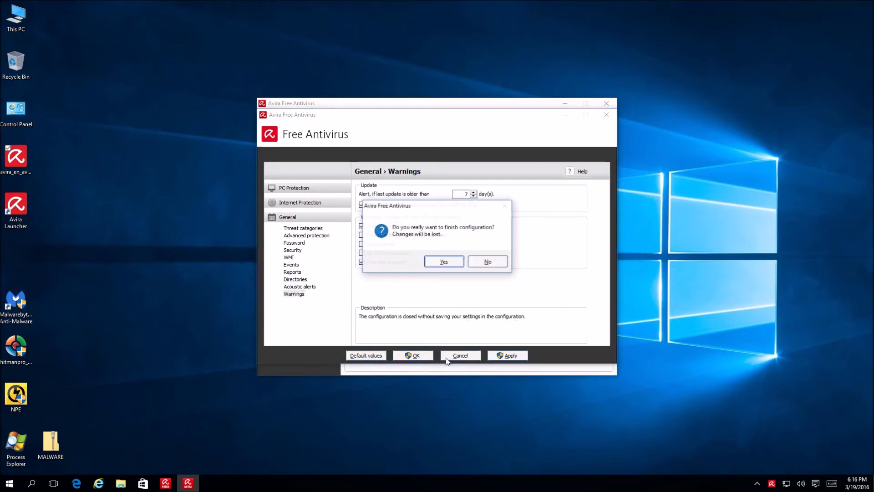
pyautogui.click(444, 261)
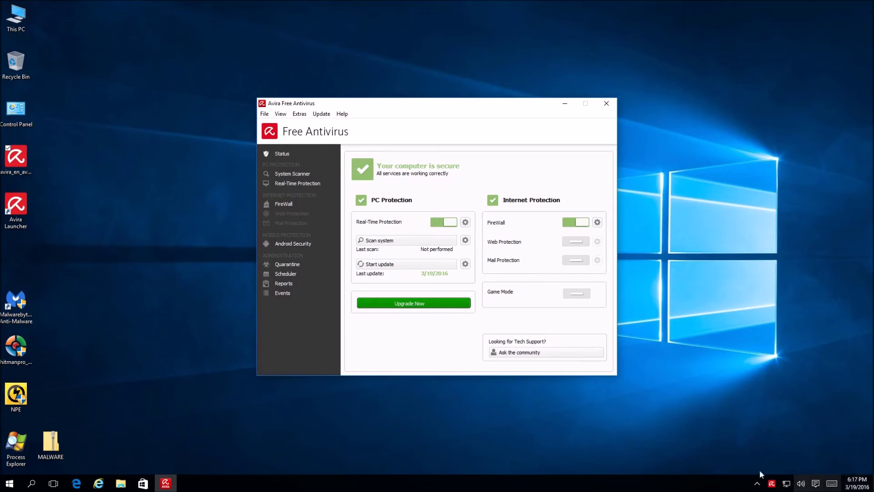
# Step: Install the free Browser Safety extension from the Avira launcher and acknowledge the browser restart notice
pyautogui.rightClick(771, 484)
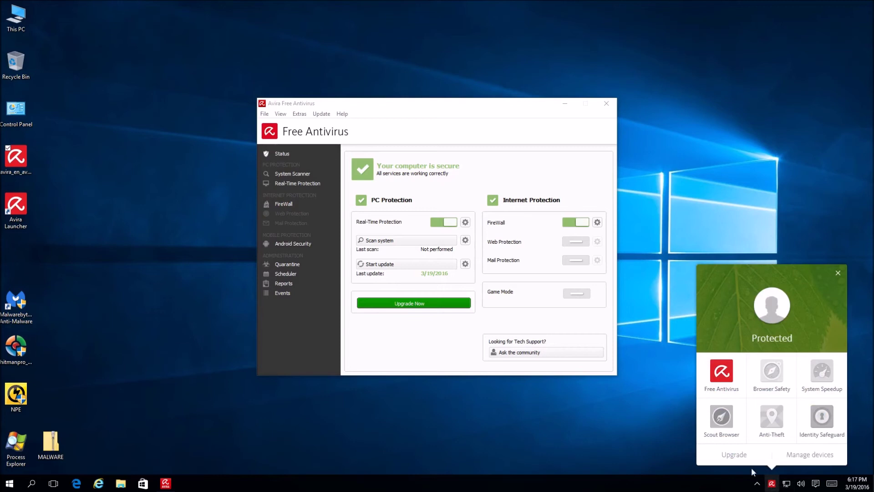
pyautogui.moveTo(782, 388)
pyautogui.click(777, 378)
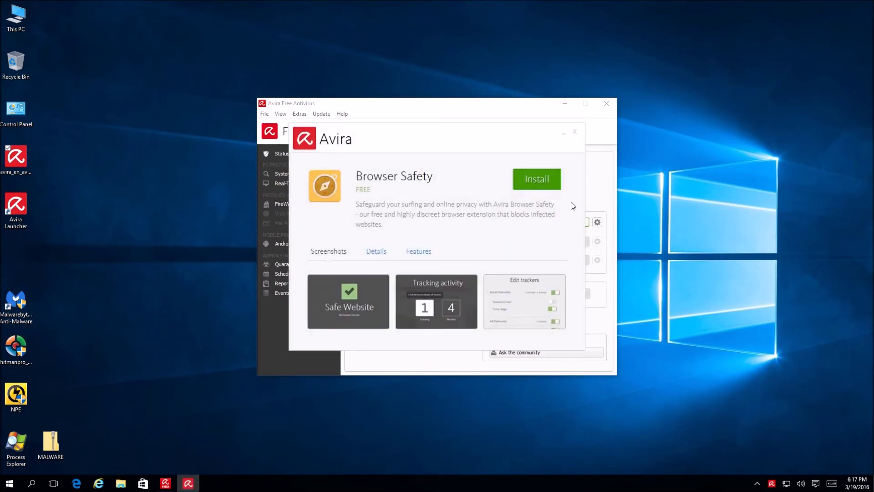
pyautogui.click(548, 183)
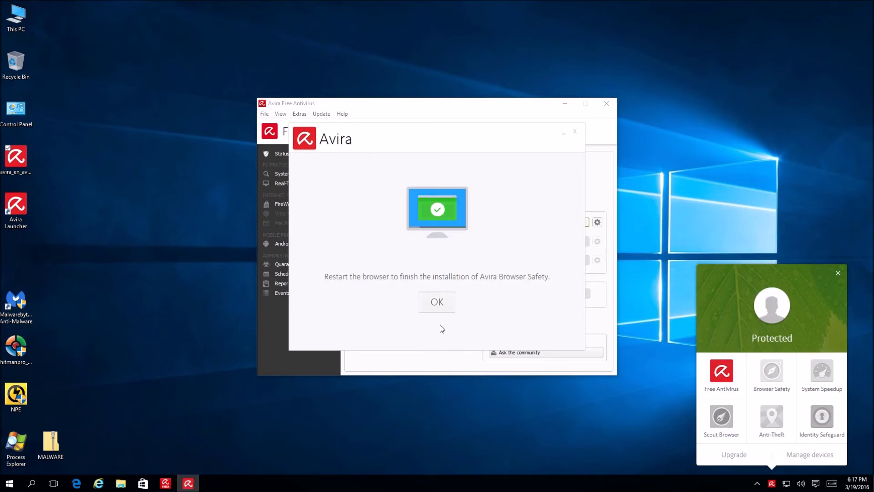
pyautogui.click(437, 302)
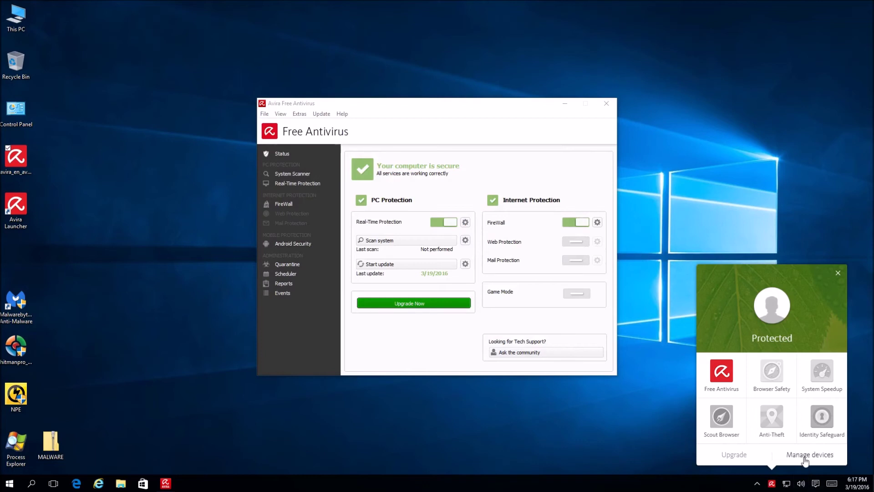
# Step: Open the online Avira Dashboard for managing devices, go through its welcome tour and examine the My Products page
pyautogui.click(762, 457)
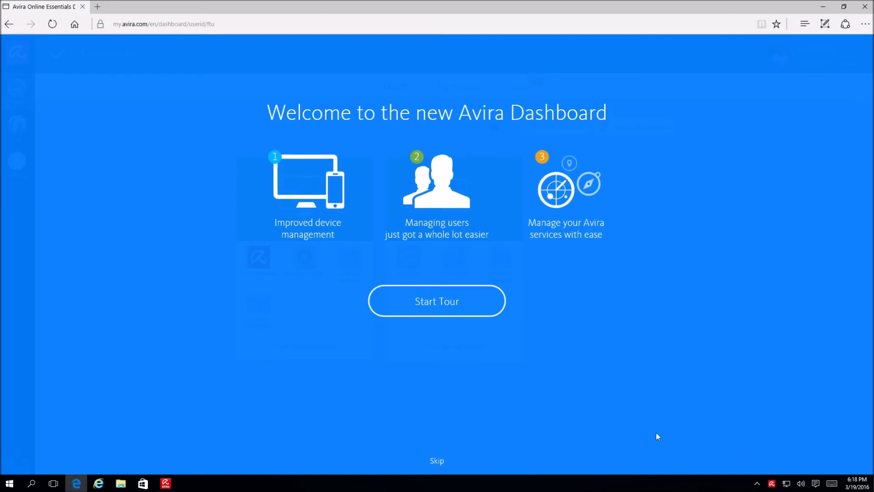
pyautogui.click(458, 310)
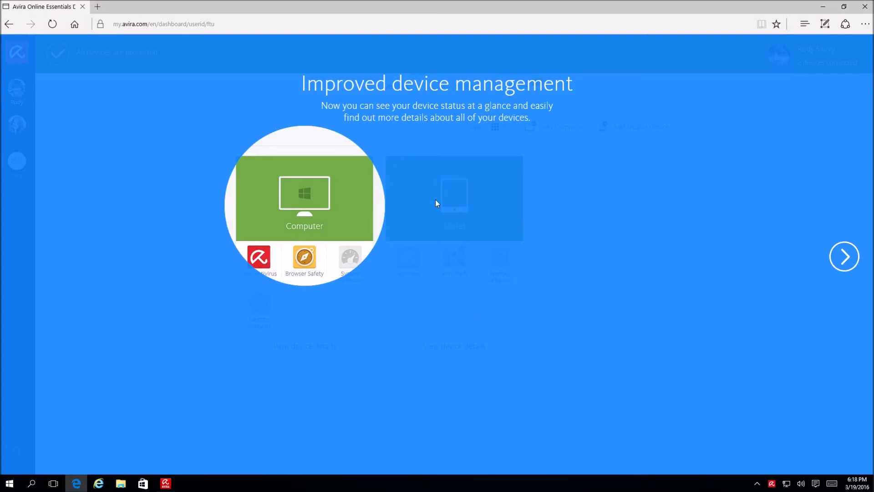
pyautogui.click(849, 267)
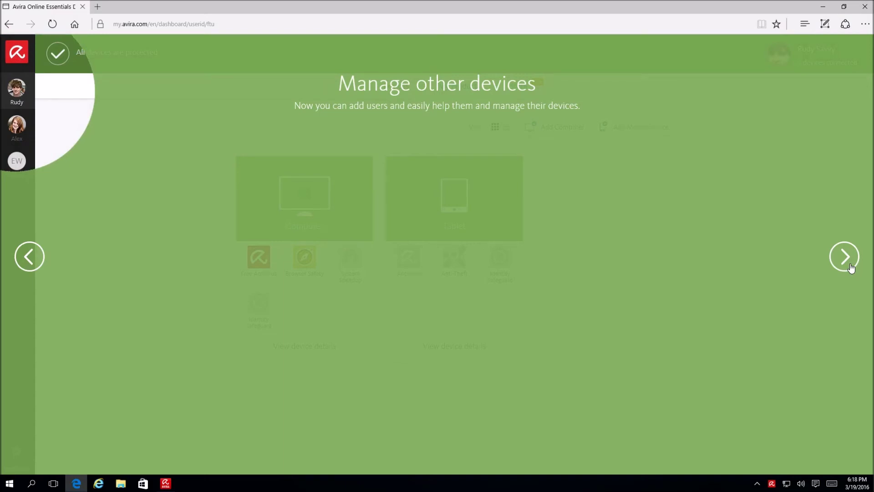
pyautogui.click(844, 256)
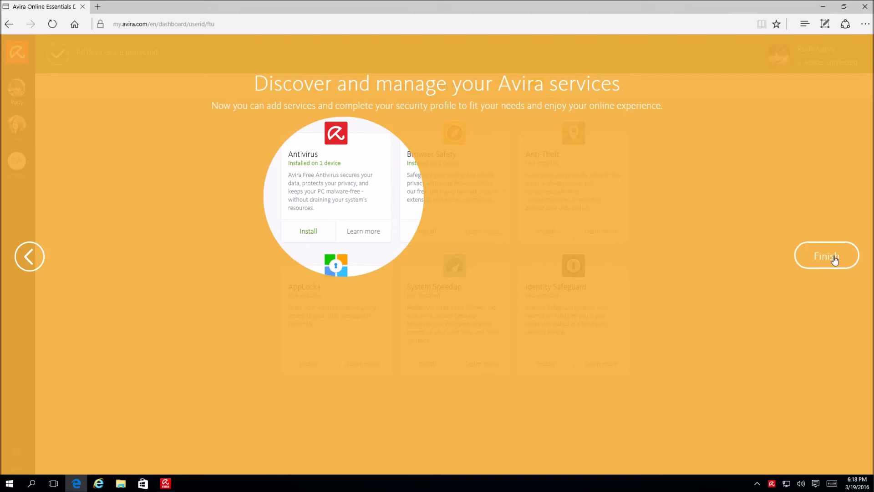
pyautogui.click(834, 257)
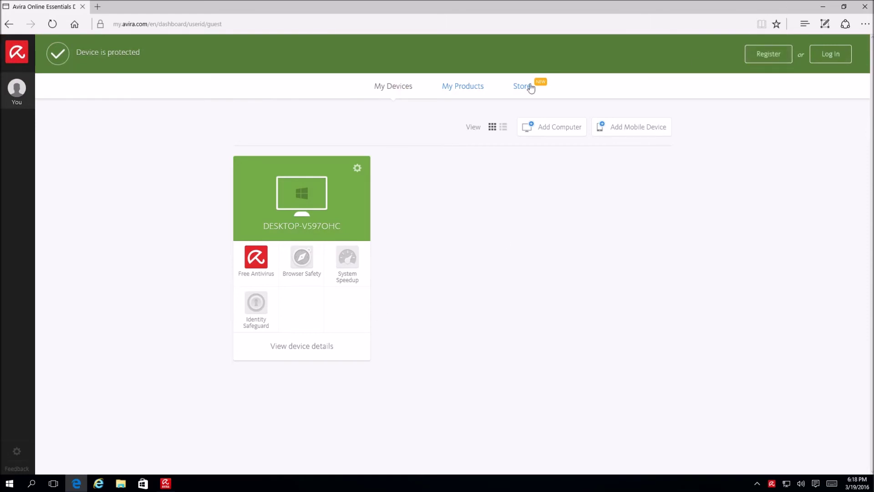
pyautogui.click(472, 89)
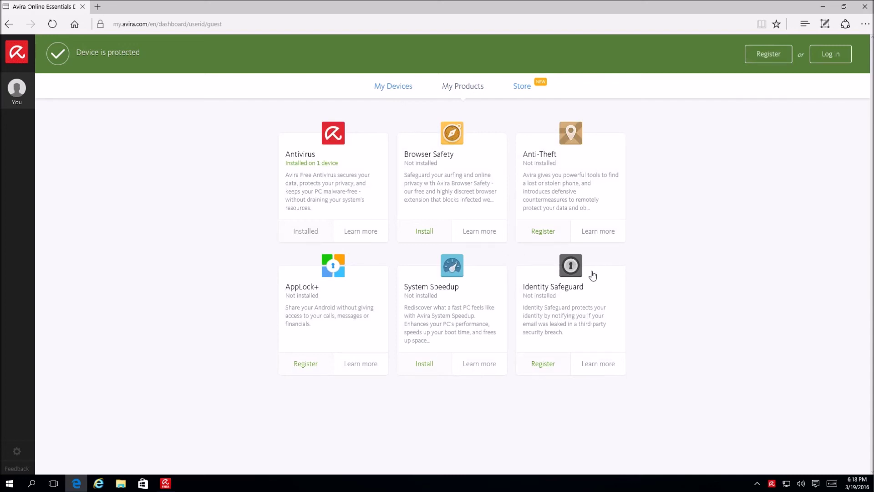
pyautogui.click(98, 485)
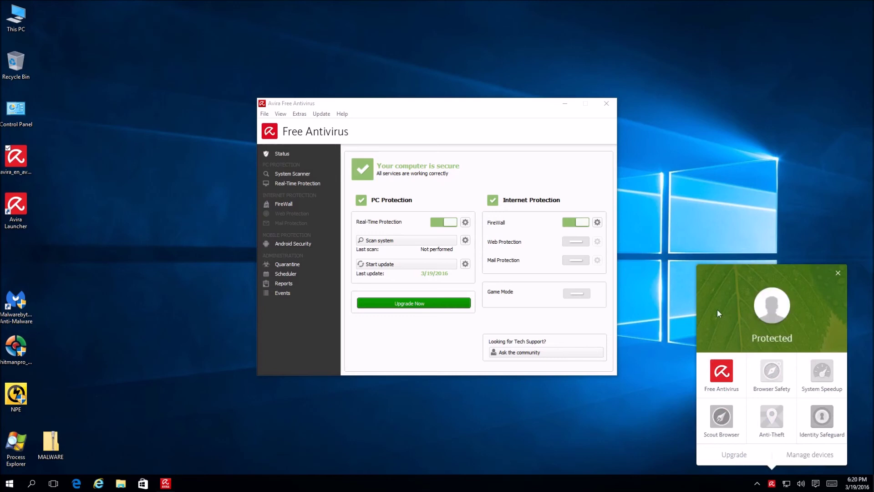
pyautogui.click(670, 255)
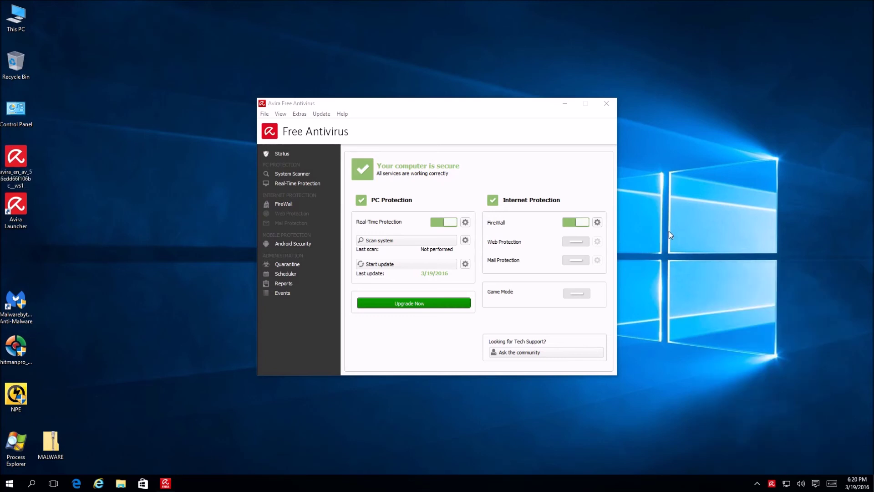
pyautogui.click(539, 118)
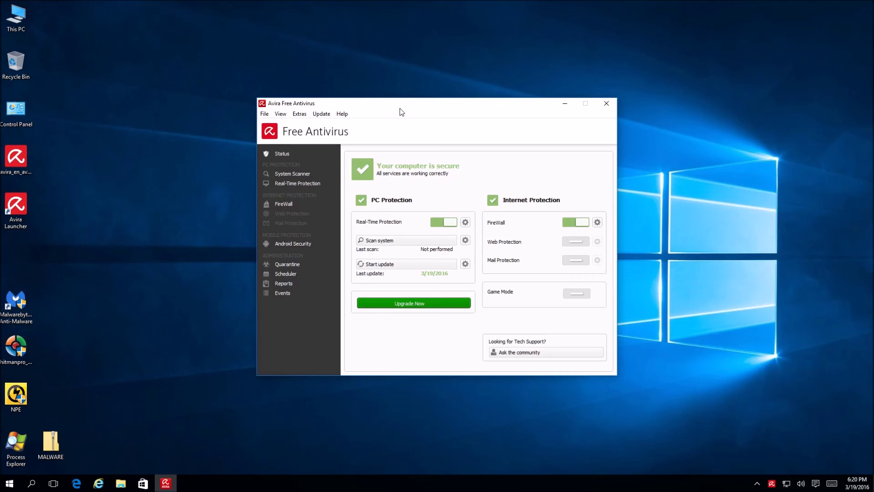
pyautogui.click(253, 81)
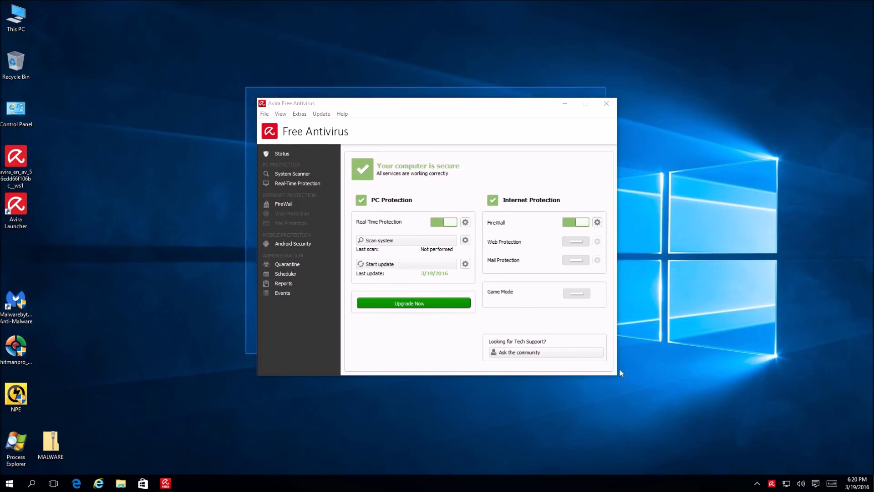
pyautogui.moveTo(775, 486)
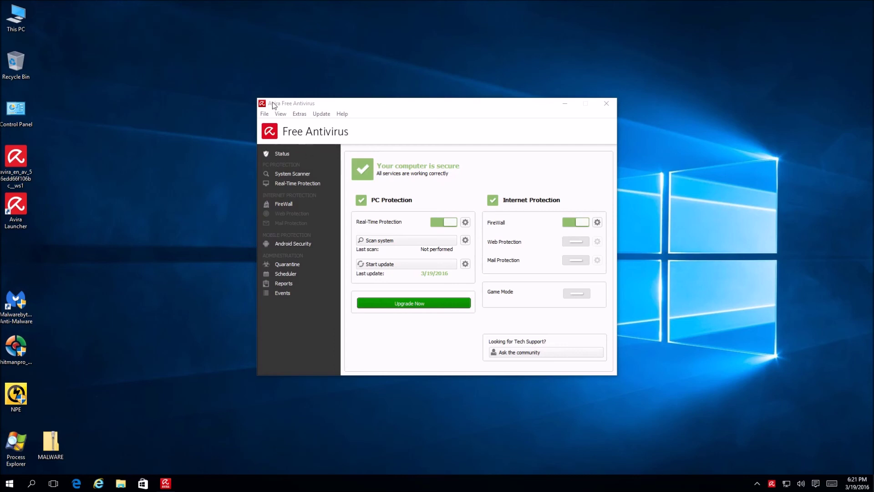
# Step: Restart the computer
pyautogui.click(9, 483)
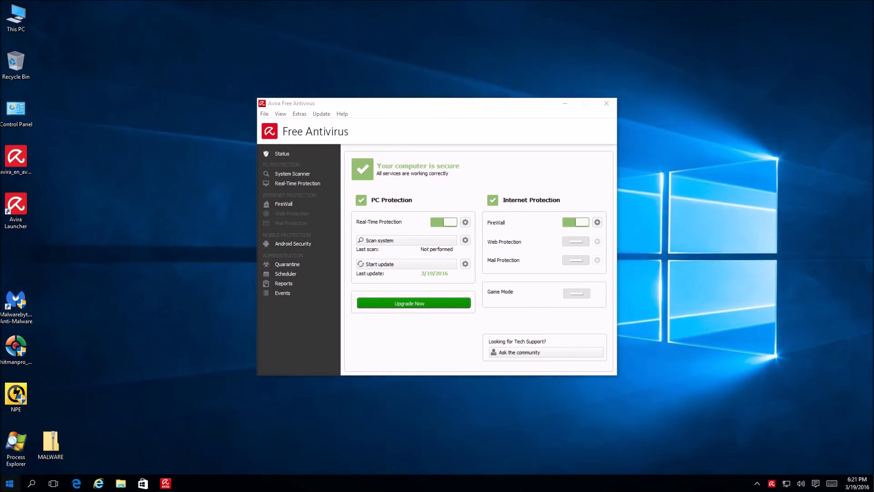
pyautogui.click(17, 446)
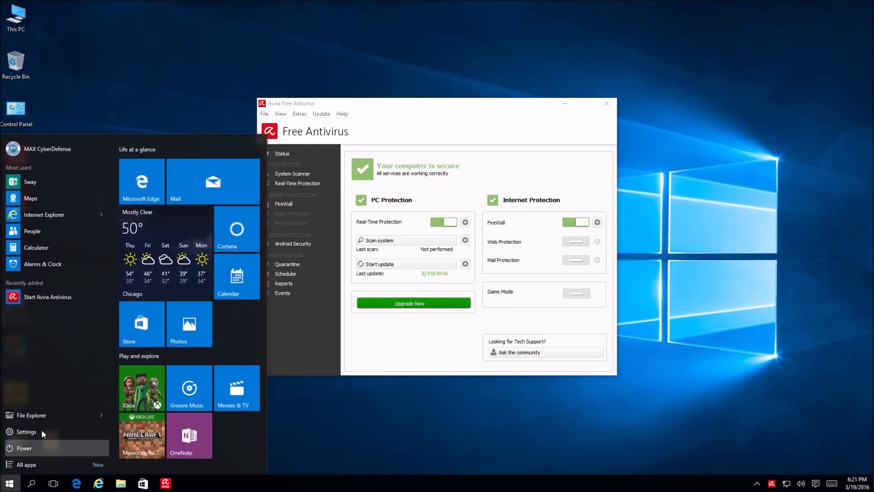
pyautogui.click(26, 429)
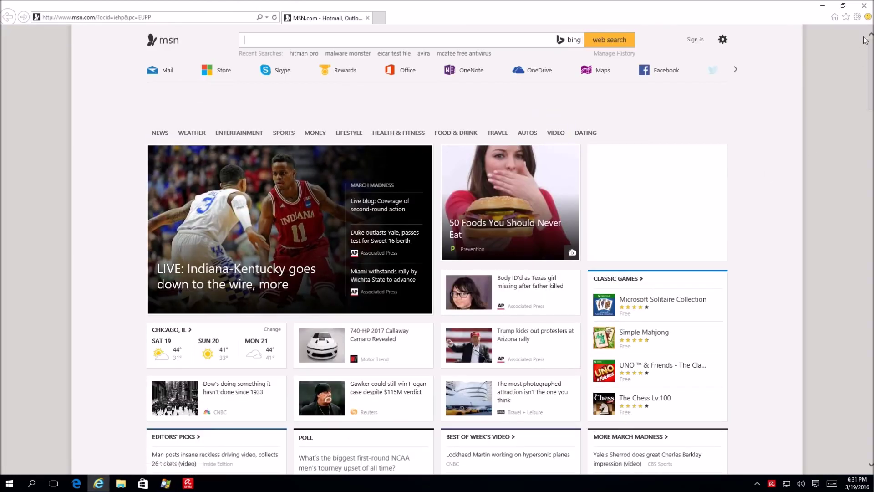
# Step: Check Internet Explorer's toolbars and extensions with all add-ons shown, and close the add-on manager and the browser
pyautogui.click(857, 17)
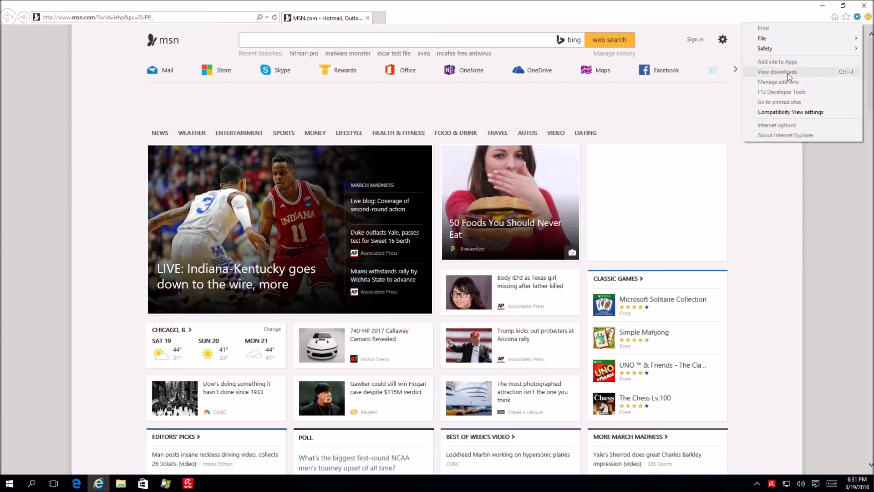
pyautogui.click(857, 17)
pyautogui.click(857, 17)
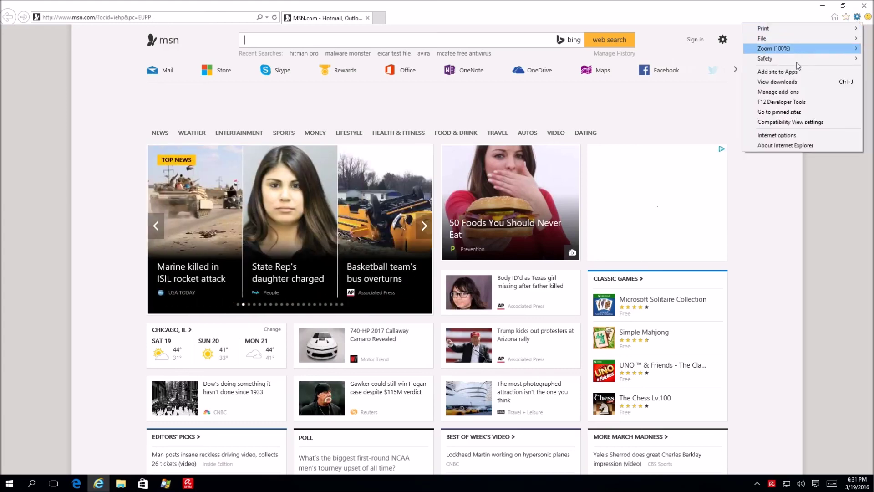
pyautogui.click(767, 93)
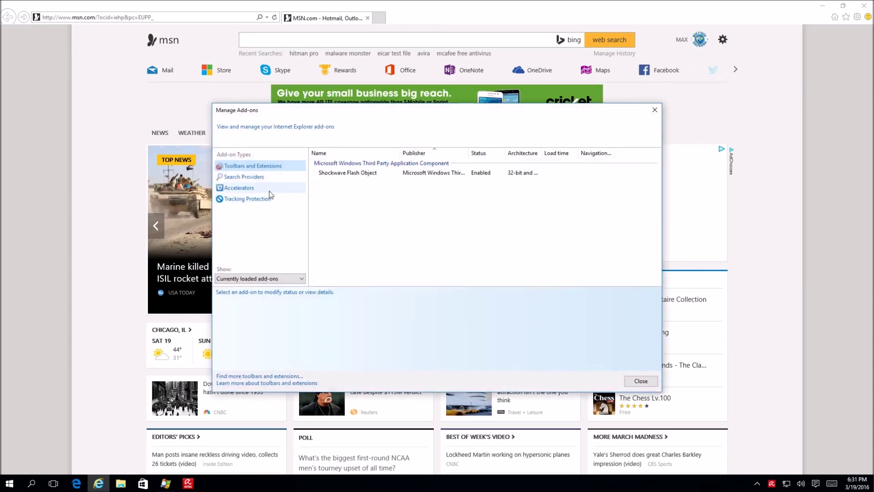
pyautogui.click(260, 279)
pyautogui.click(248, 288)
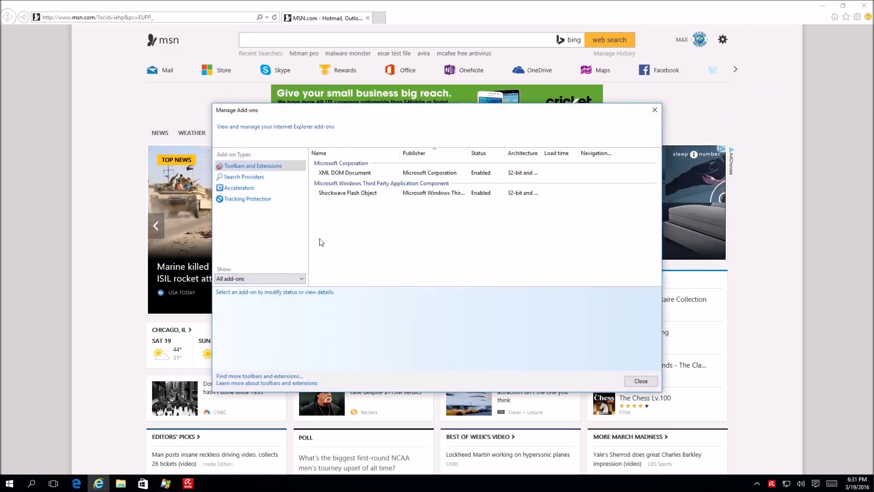
pyautogui.click(654, 109)
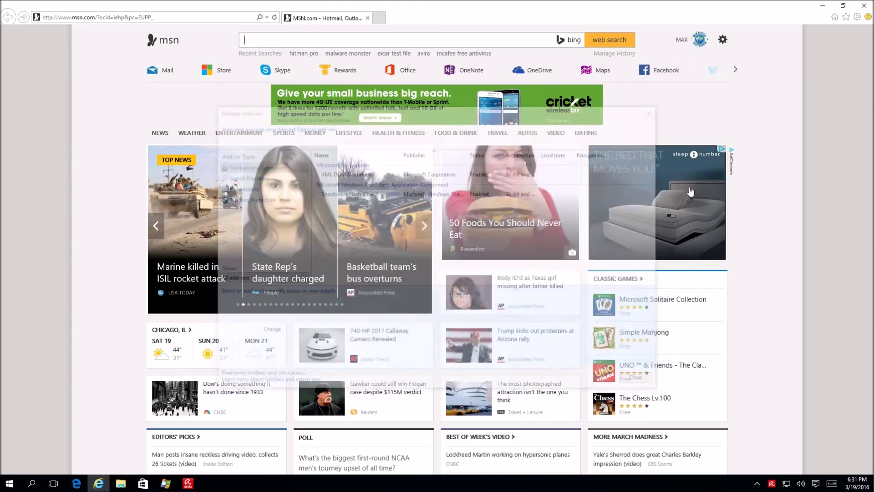
pyautogui.click(864, 7)
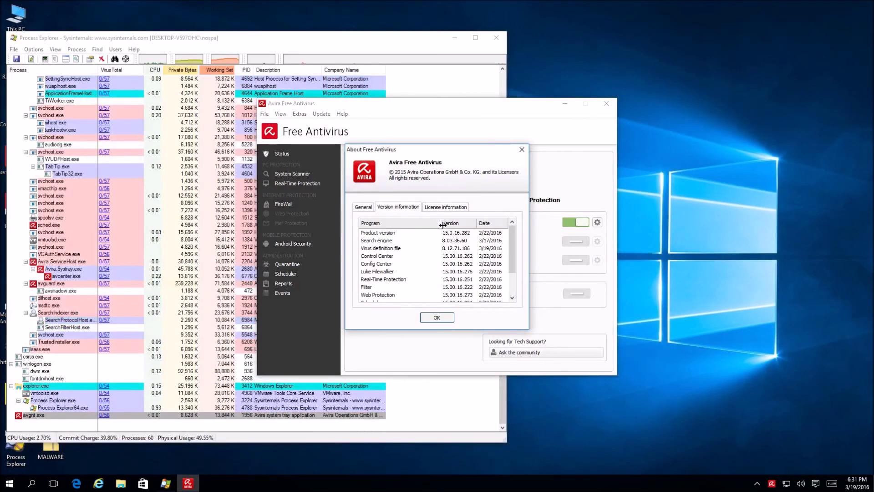
# Step: Examine the component versions and dates in Avira Free Antivirus's version information, and close the About dialog and the Avira window
pyautogui.moveTo(511, 243)
pyautogui.mouseDown()
pyautogui.moveTo(517, 277)
pyautogui.moveTo(517, 248)
pyautogui.mouseUp()
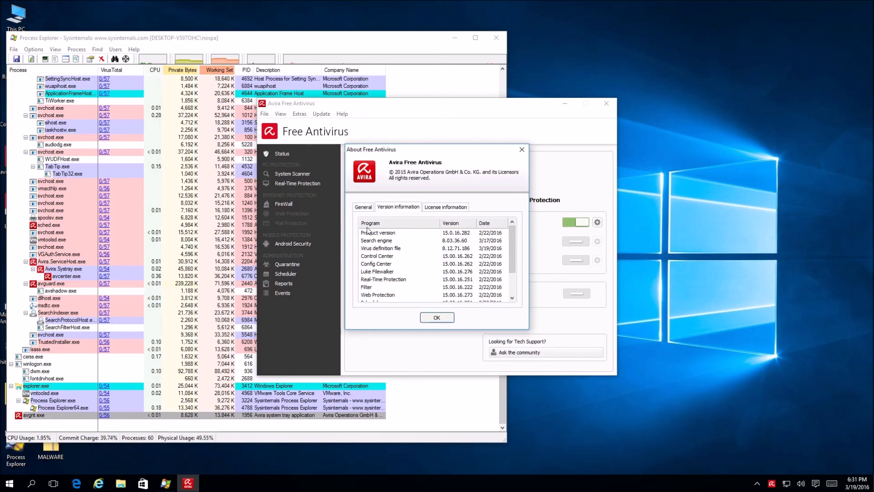
pyautogui.click(441, 235)
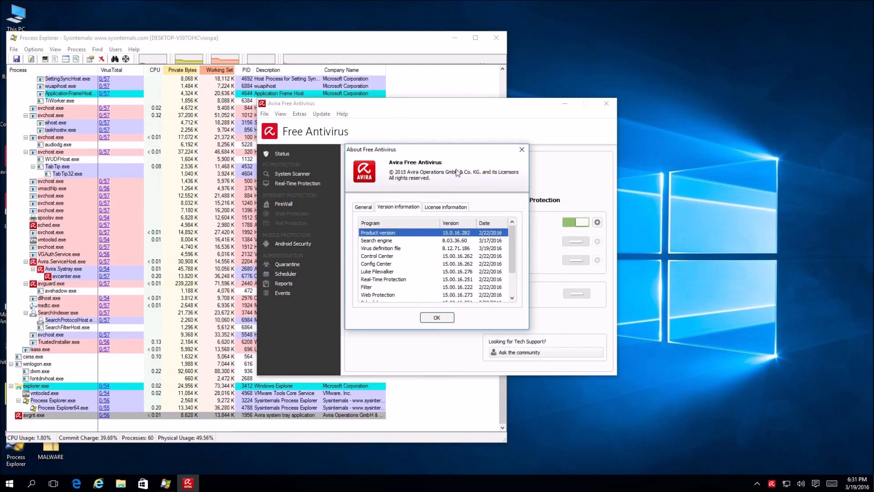
pyautogui.click(423, 318)
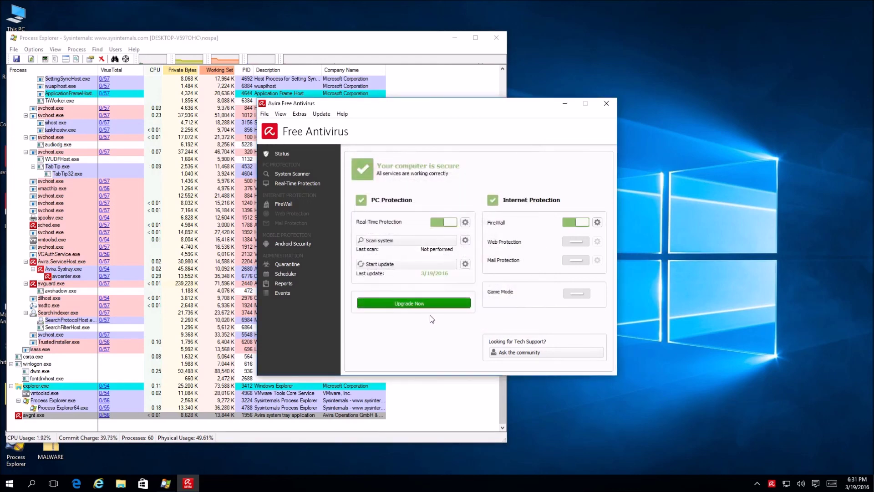
pyautogui.click(607, 103)
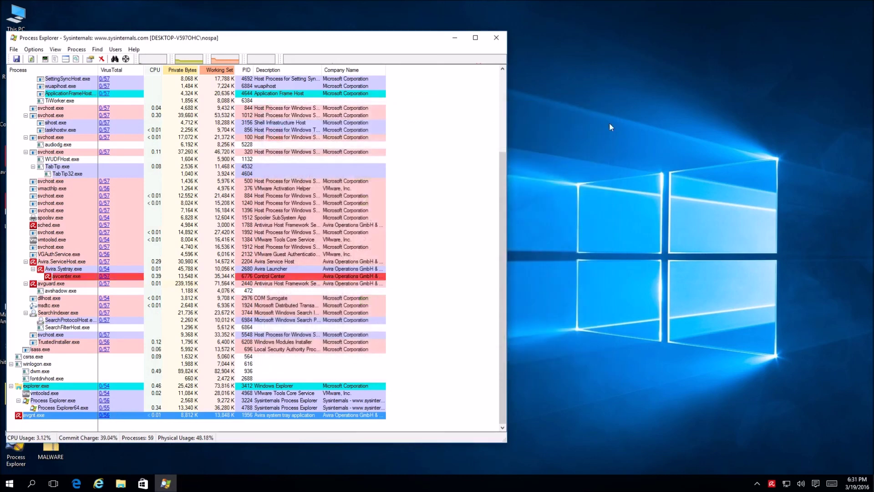
# Step: Inspect the running Avira processes in Process Explorer, including Avira.Systray.exe, Avira.ServiceHost.exe, avguard.exe and avshadow.exe
pyautogui.moveTo(100, 209)
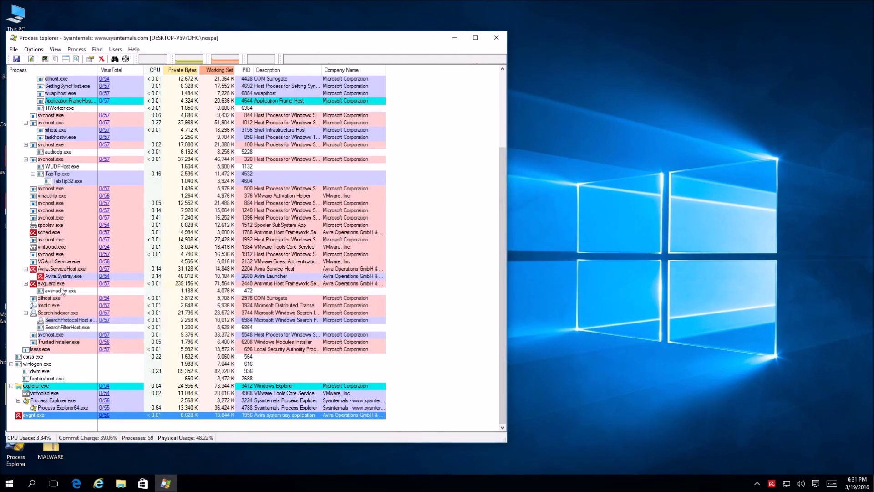
pyautogui.moveTo(80, 244)
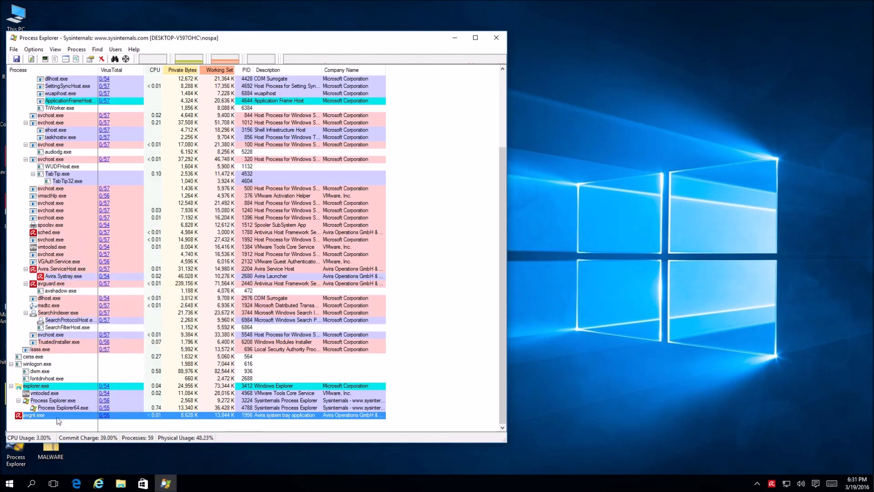
pyautogui.moveTo(52, 406)
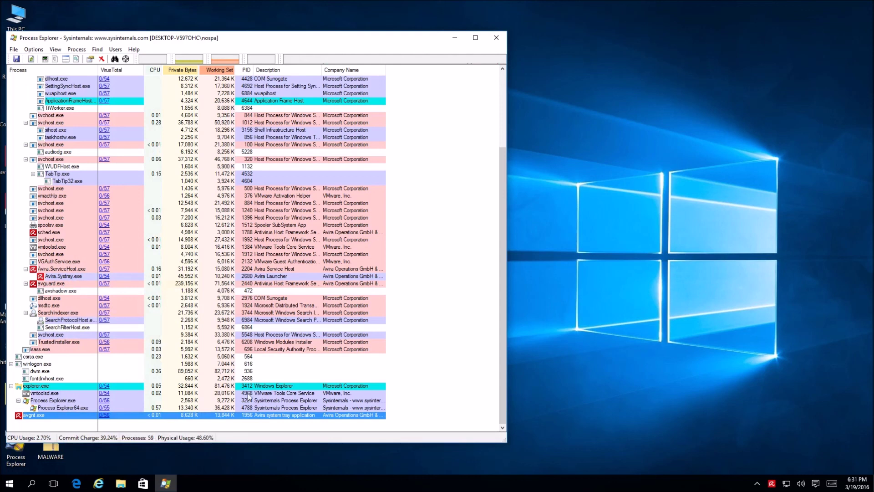
pyautogui.click(274, 285)
pyautogui.click(270, 276)
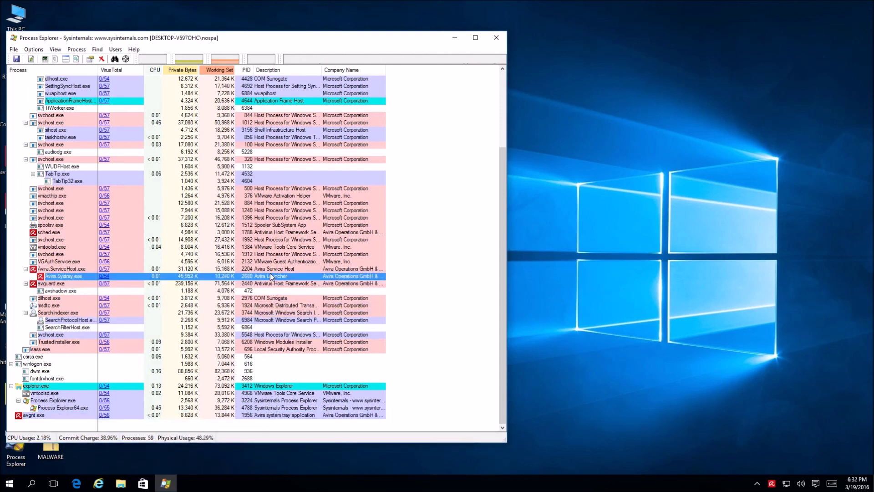
pyautogui.click(270, 270)
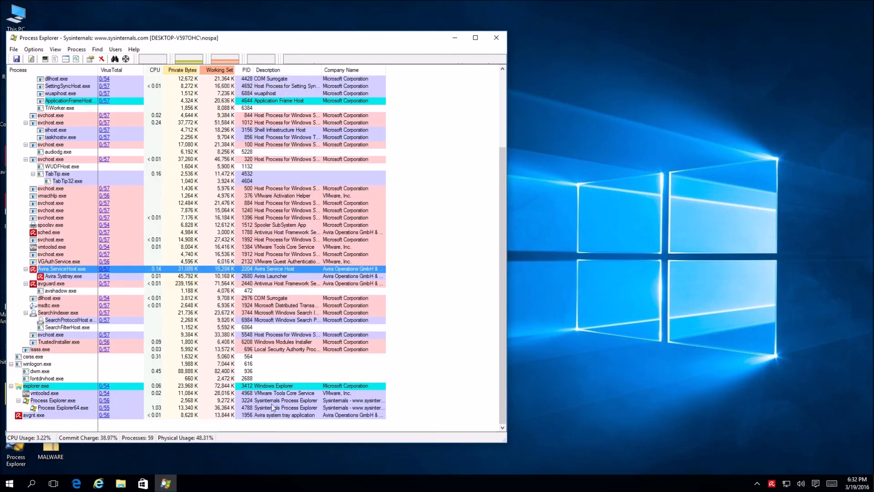
pyautogui.click(281, 284)
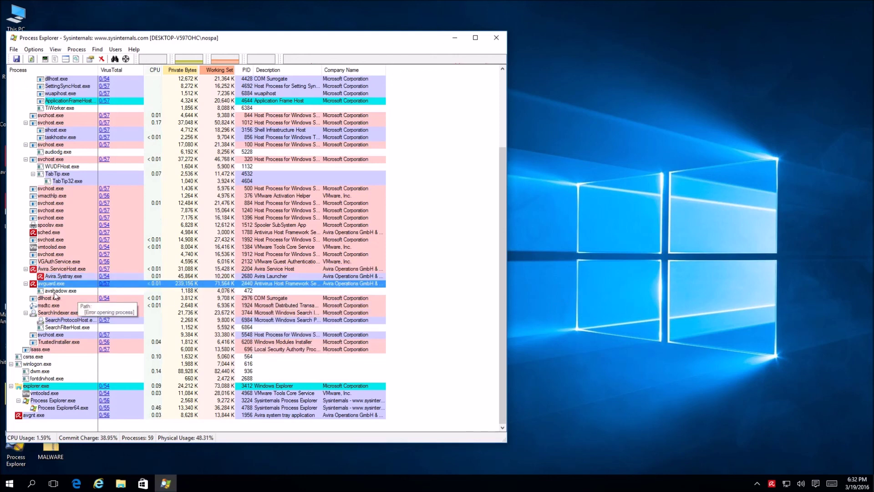
pyautogui.click(57, 291)
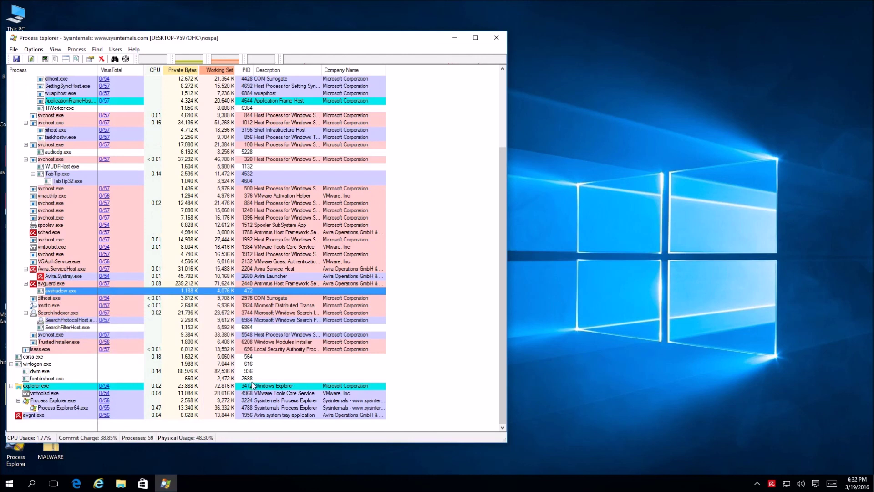
# Step: Compare the memory and CPU use of Avira.Systray.exe and avguard.exe, and close Process Explorer
pyautogui.click(228, 284)
pyautogui.click(223, 278)
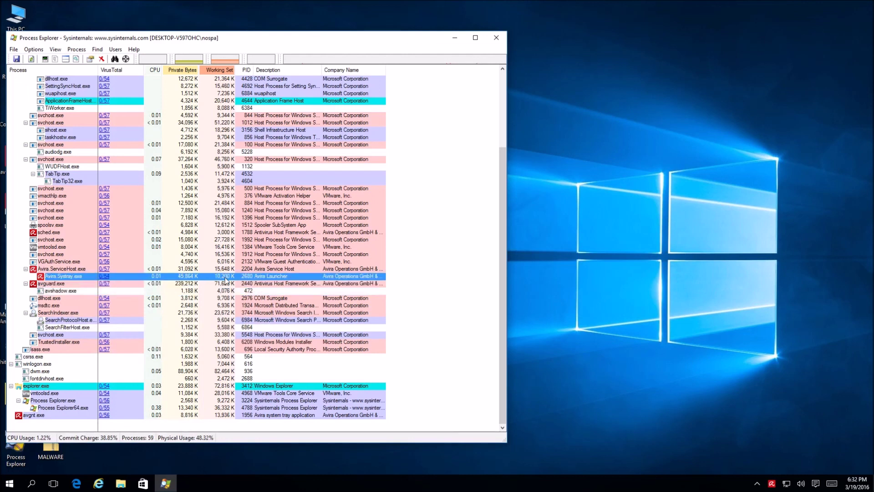
pyautogui.click(222, 283)
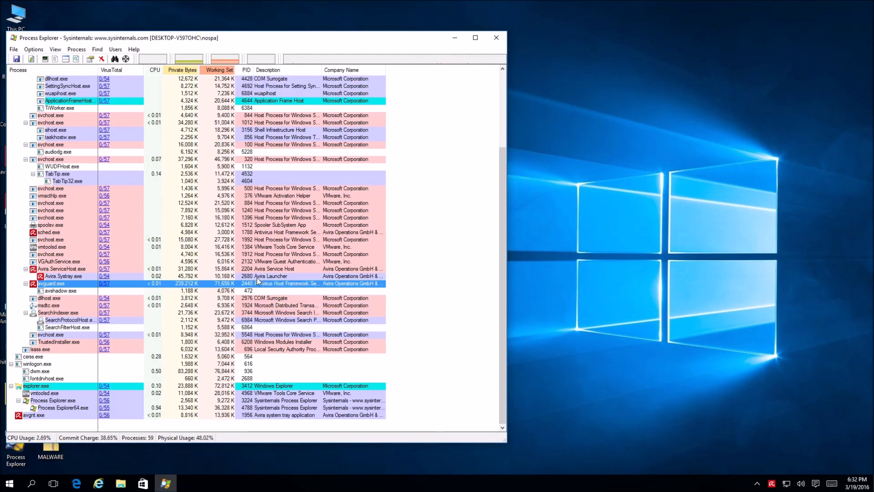
pyautogui.click(156, 275)
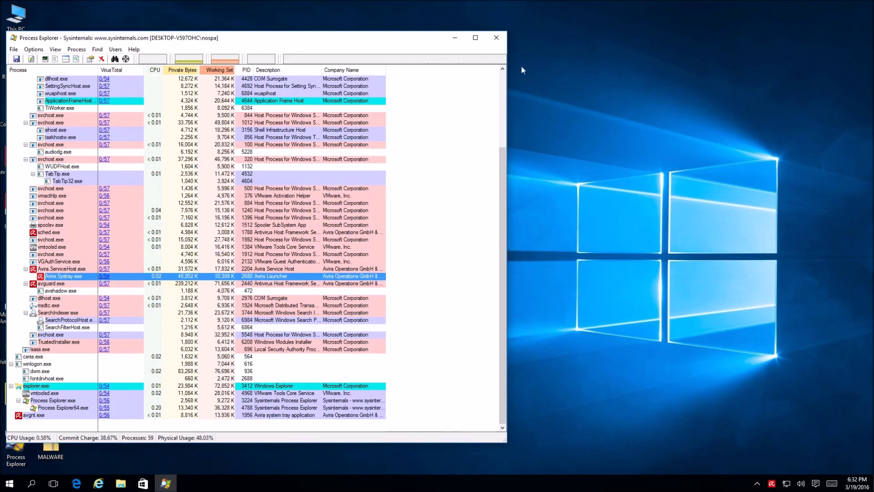
pyautogui.click(496, 37)
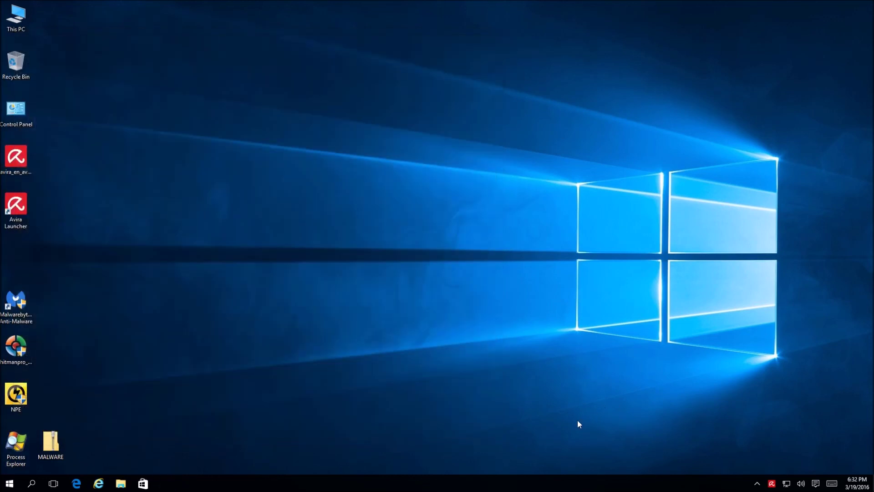
# Step: Reopen Process Explorer, launch Microsoft Edge to check how it opens with Avira running, and close Edge
pyautogui.doubleClick(16, 443)
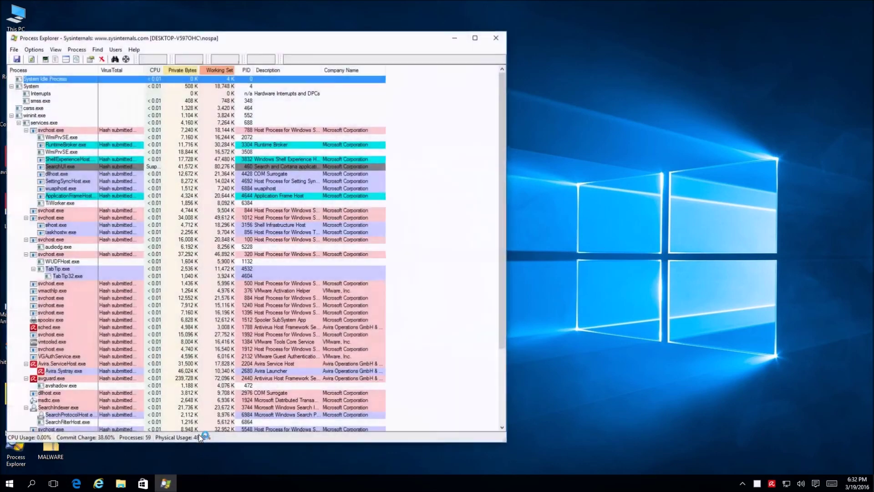
pyautogui.click(76, 484)
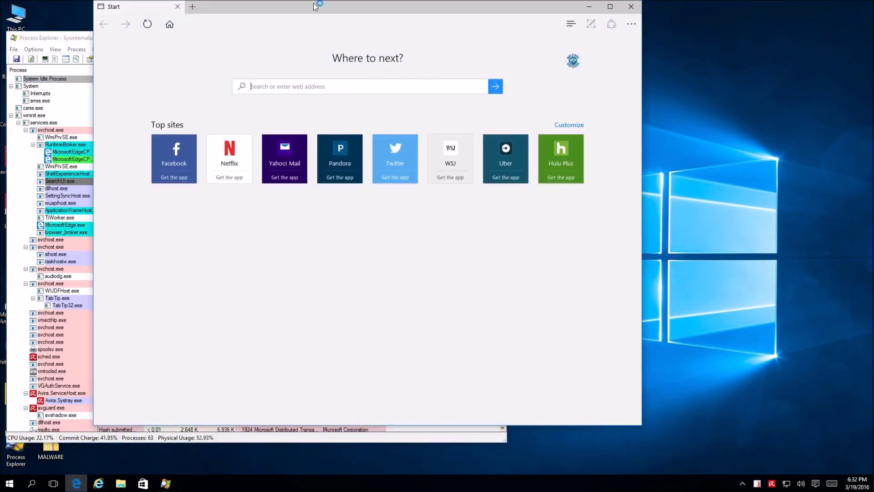
pyautogui.moveTo(302, 7); pyautogui.dragTo(293, 19)
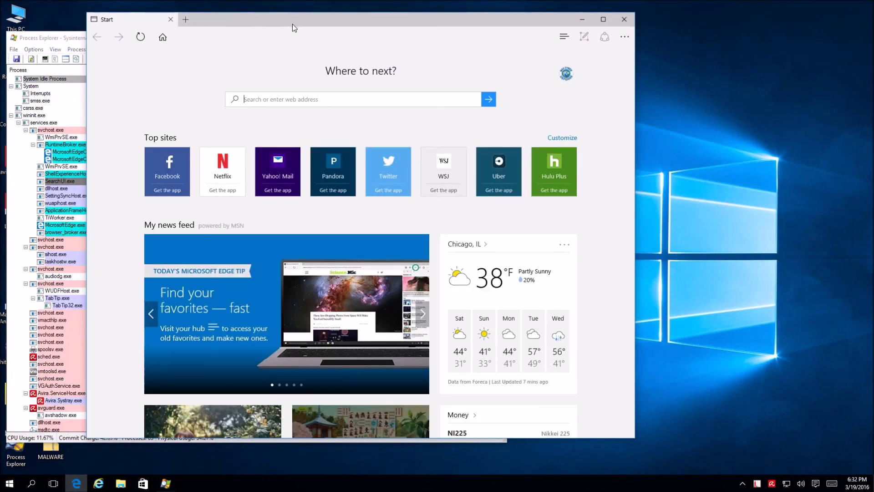
pyautogui.moveTo(292, 24); pyautogui.dragTo(317, 30)
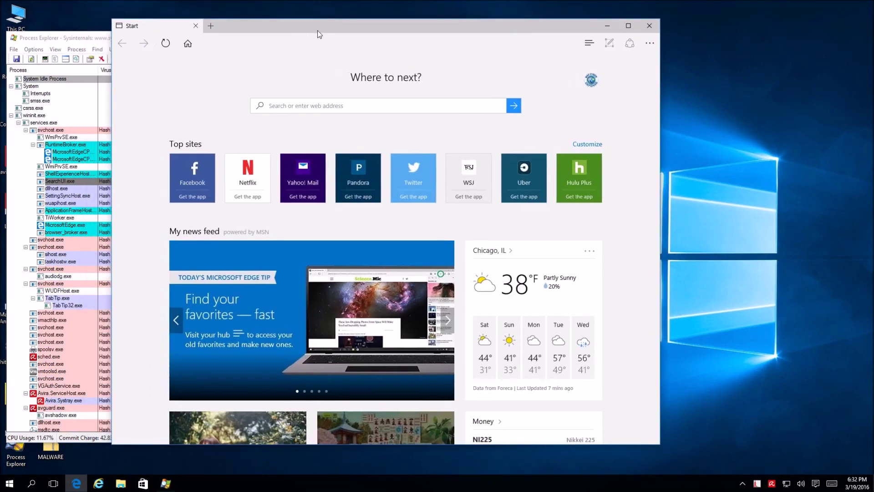
pyautogui.click(649, 26)
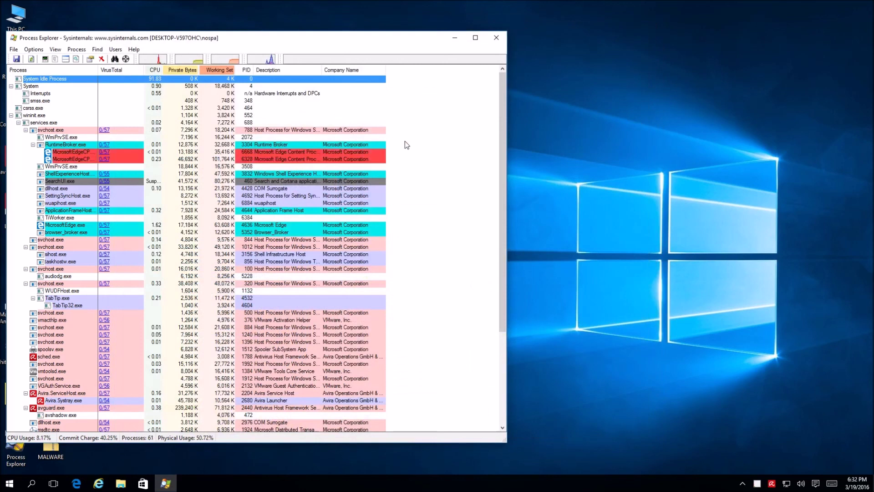